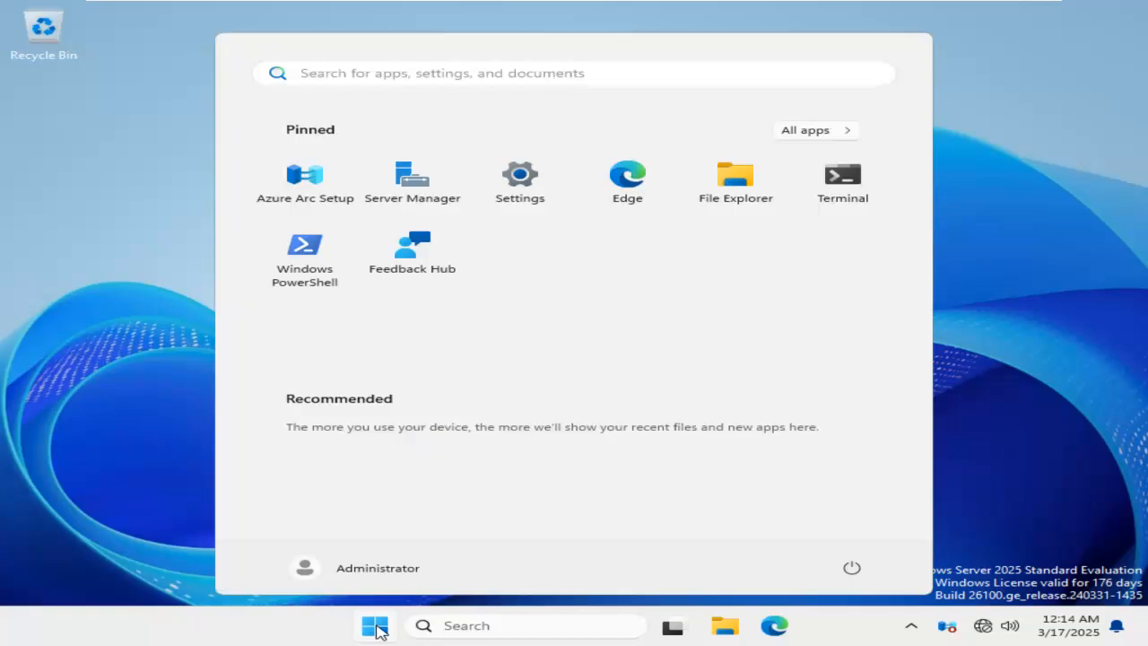
Step: Open Server Manager and show the AD DS role page
{"action": "left_click", "coordinate": [413, 199]}
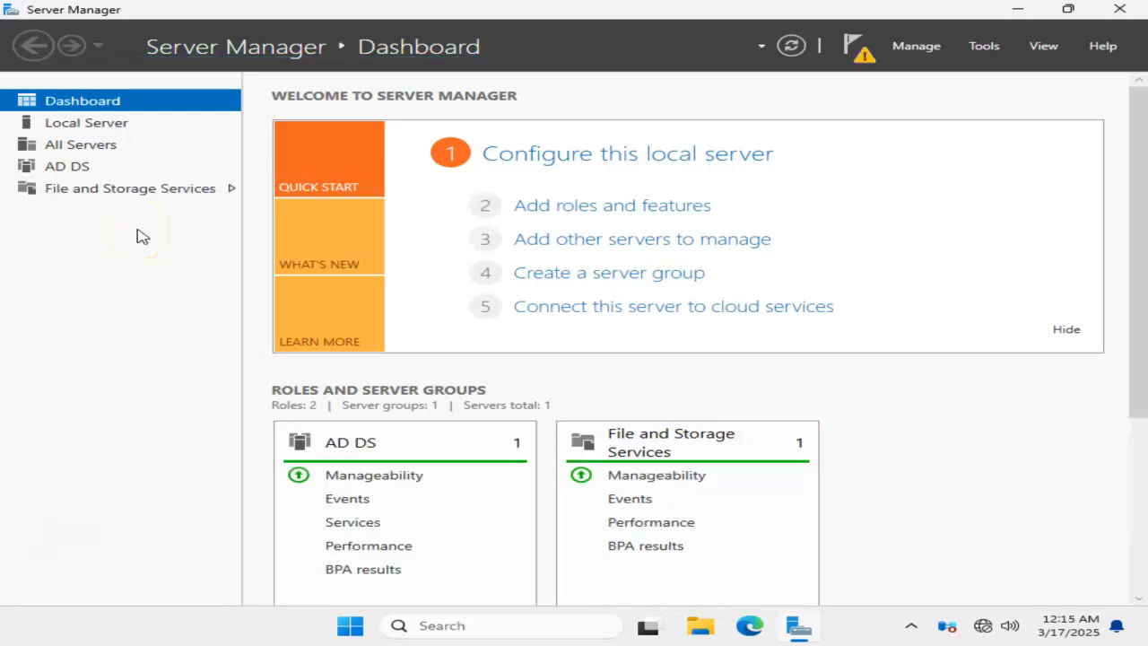
{"action": "left_click", "coordinate": [90, 171]}
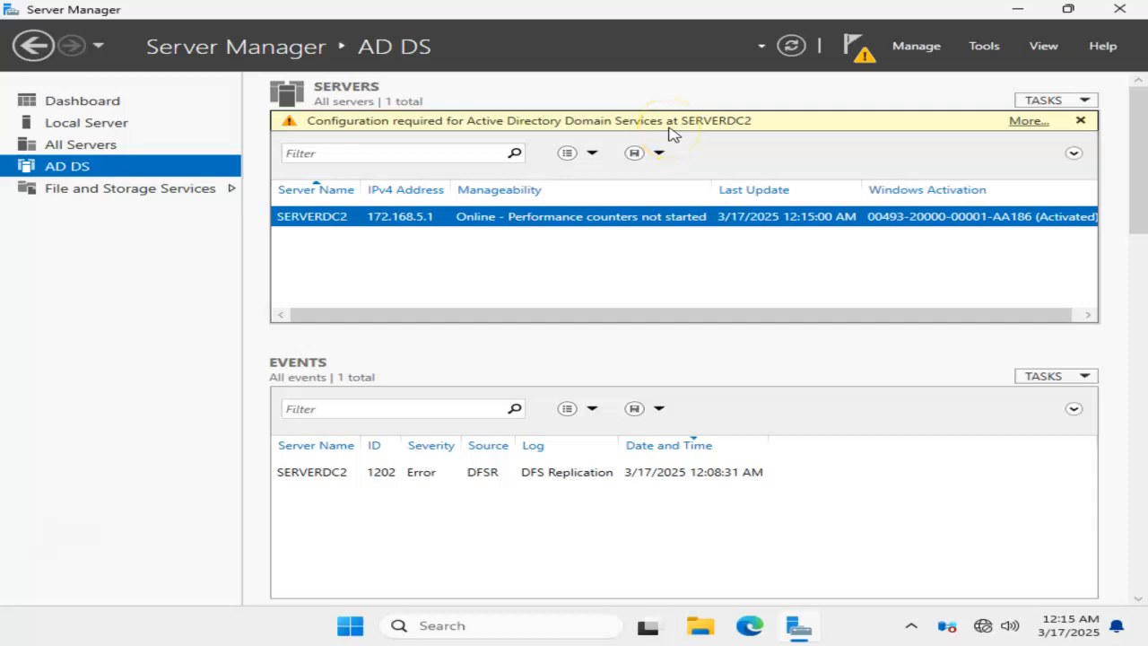
Step: Check the Active Directory Users and Computers console for a manageable domain, dismissing its notice, and close the console
{"action": "left_click", "coordinate": [990, 52]}
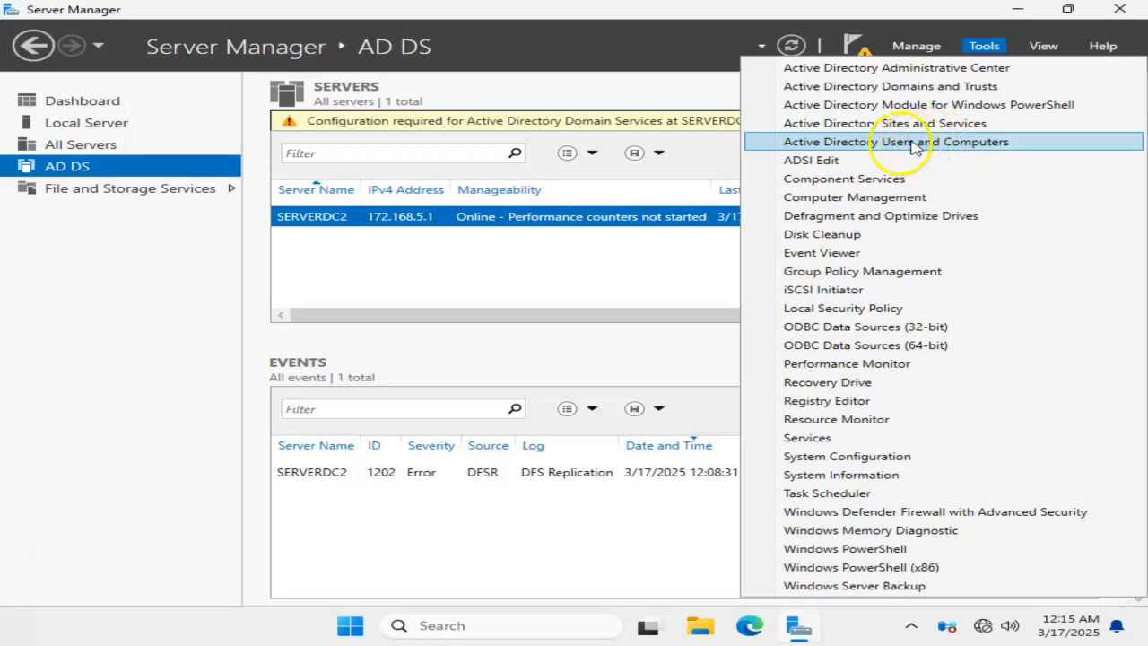
{"action": "left_click", "coordinate": [986, 151]}
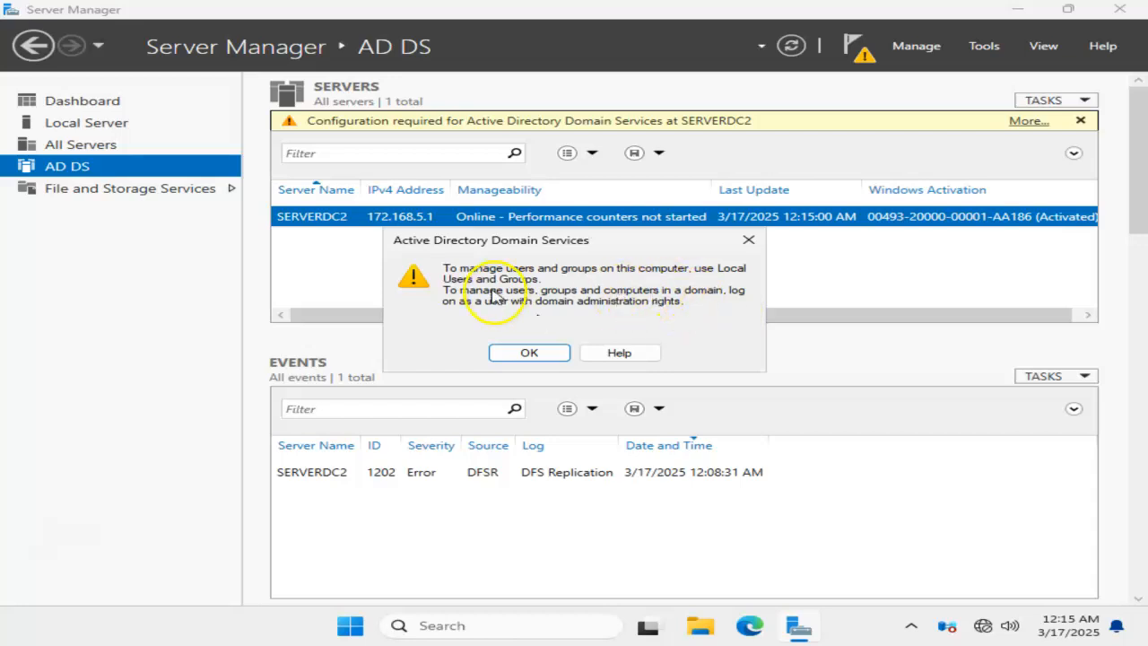
{"action": "left_click", "coordinate": [529, 354]}
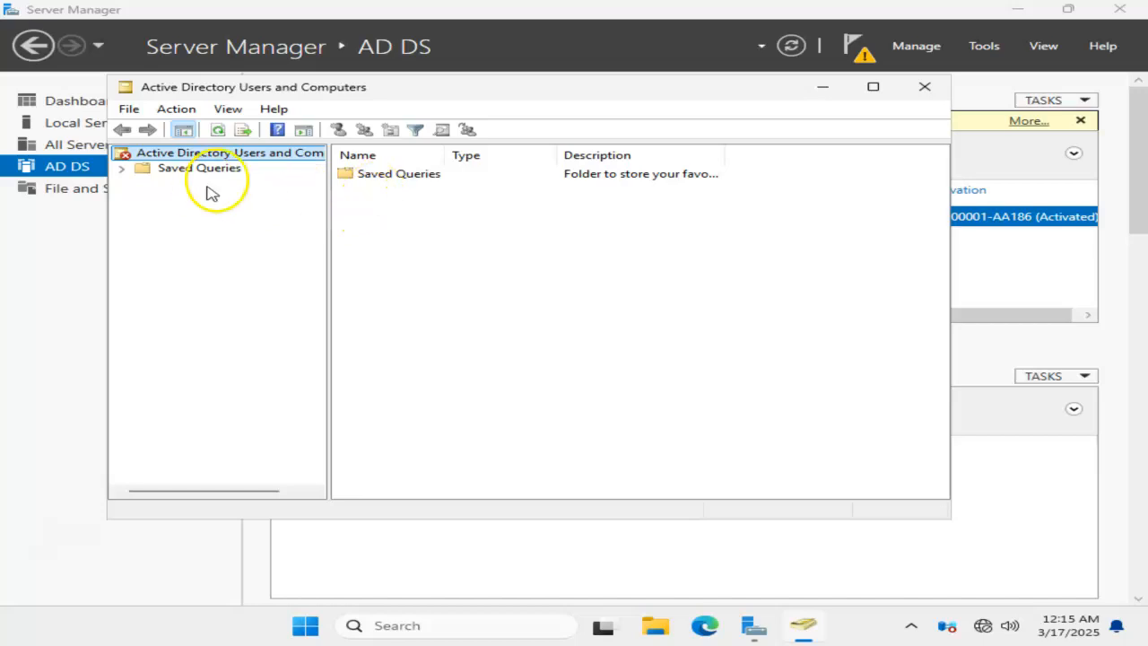
{"action": "left_click", "coordinate": [135, 163]}
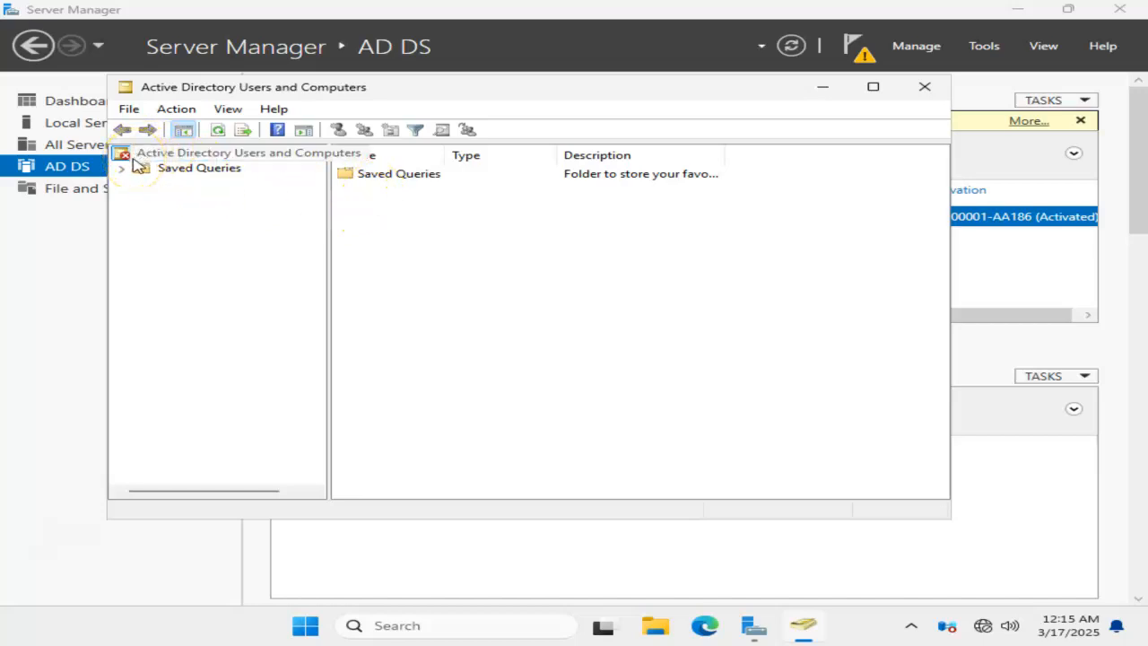
{"action": "left_click", "coordinate": [926, 95]}
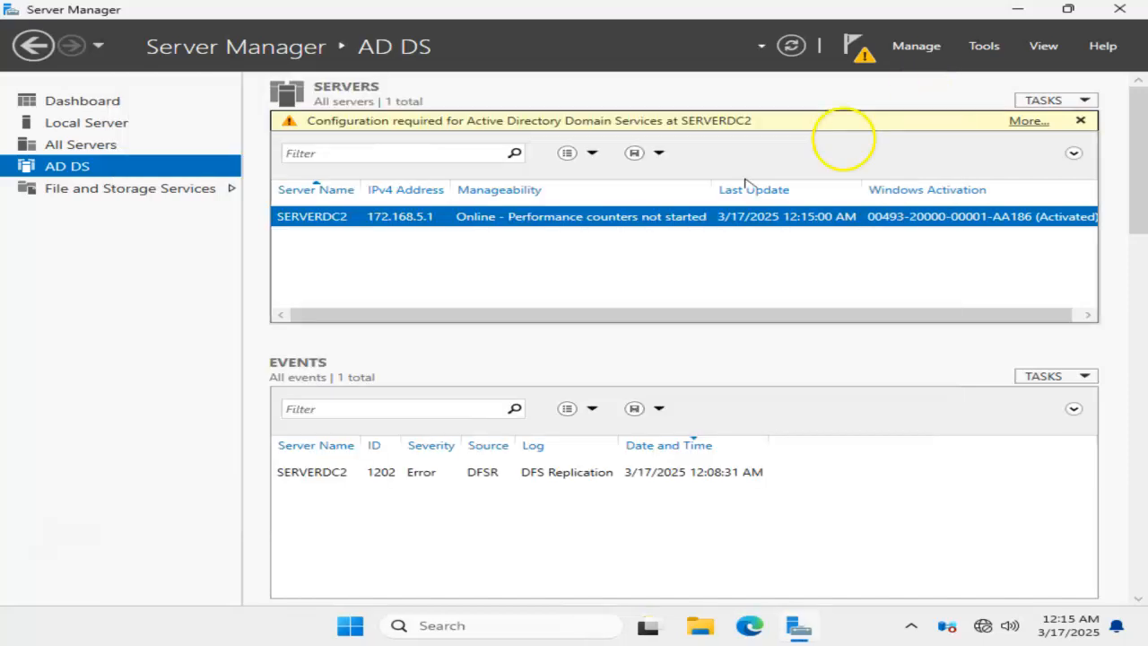
Step: Run lusrmgr.msc to view the Local Users and Groups console and close it
{"action": "key", "text": "super+r"}
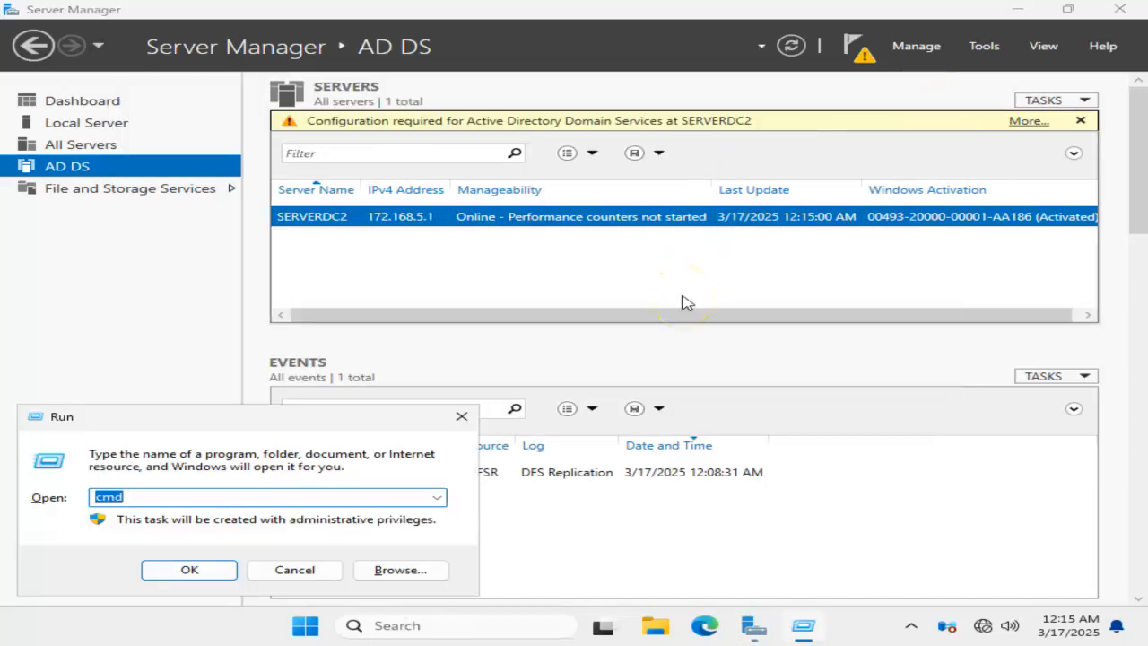
{"action": "type", "text": "lu"}
{"action": "key", "text": "Down"}
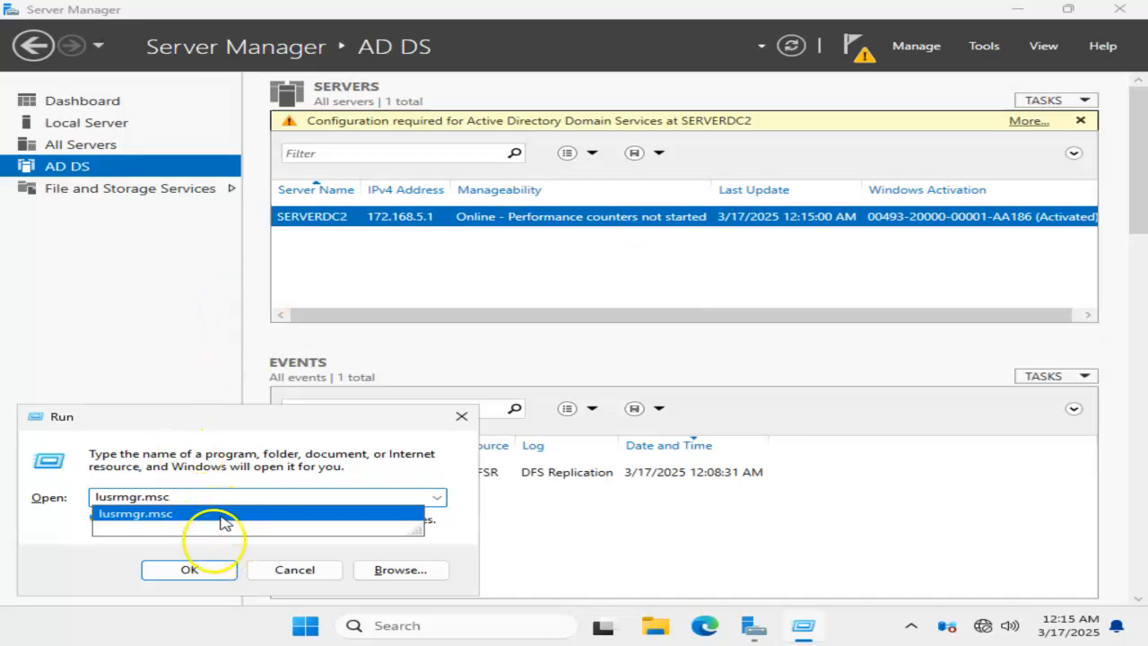
{"action": "left_click", "coordinate": [202, 568]}
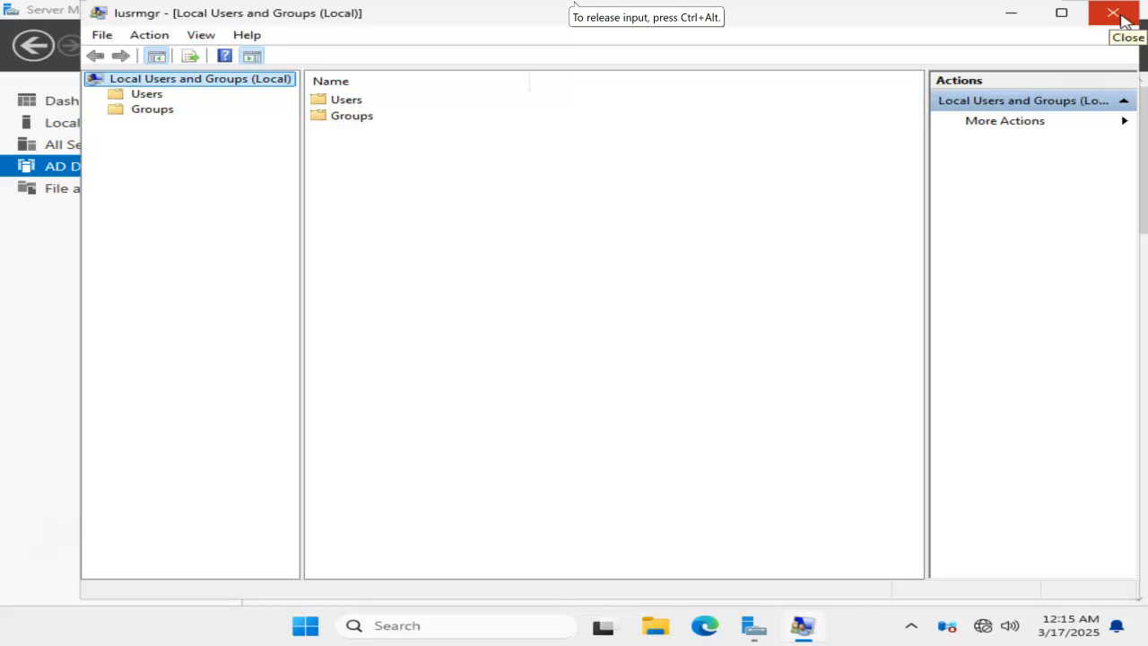
{"action": "left_click", "coordinate": [1119, 16]}
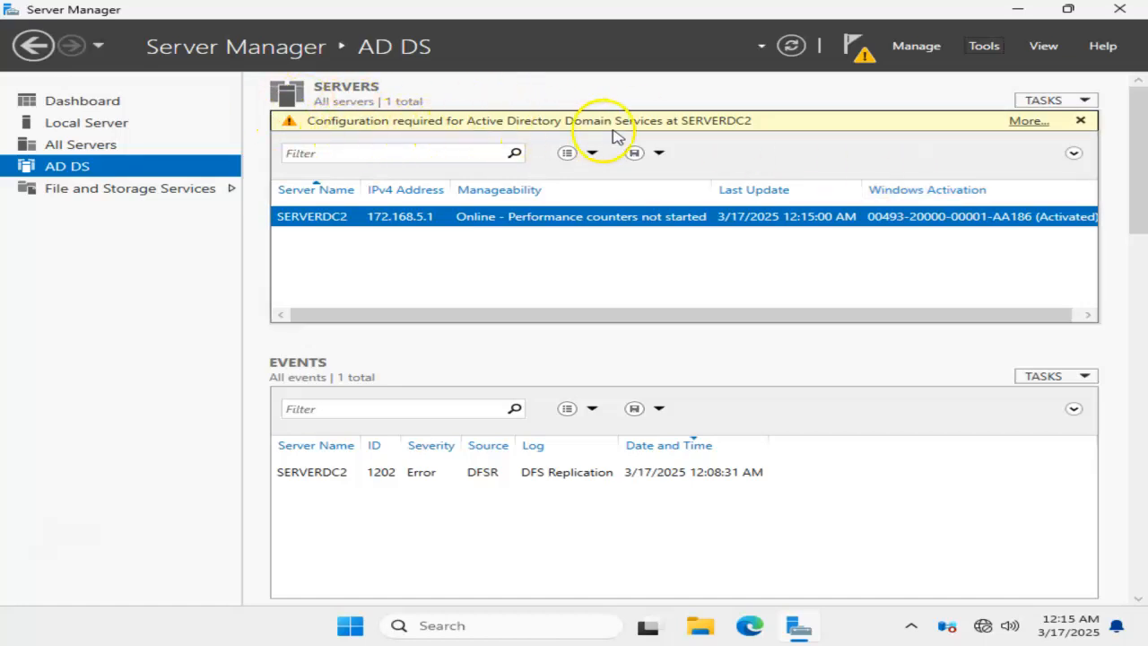
Step: Start promoting the server to a domain controller from the pending AD DS configuration task and choose to add a new forest
{"action": "left_click", "coordinate": [1027, 123]}
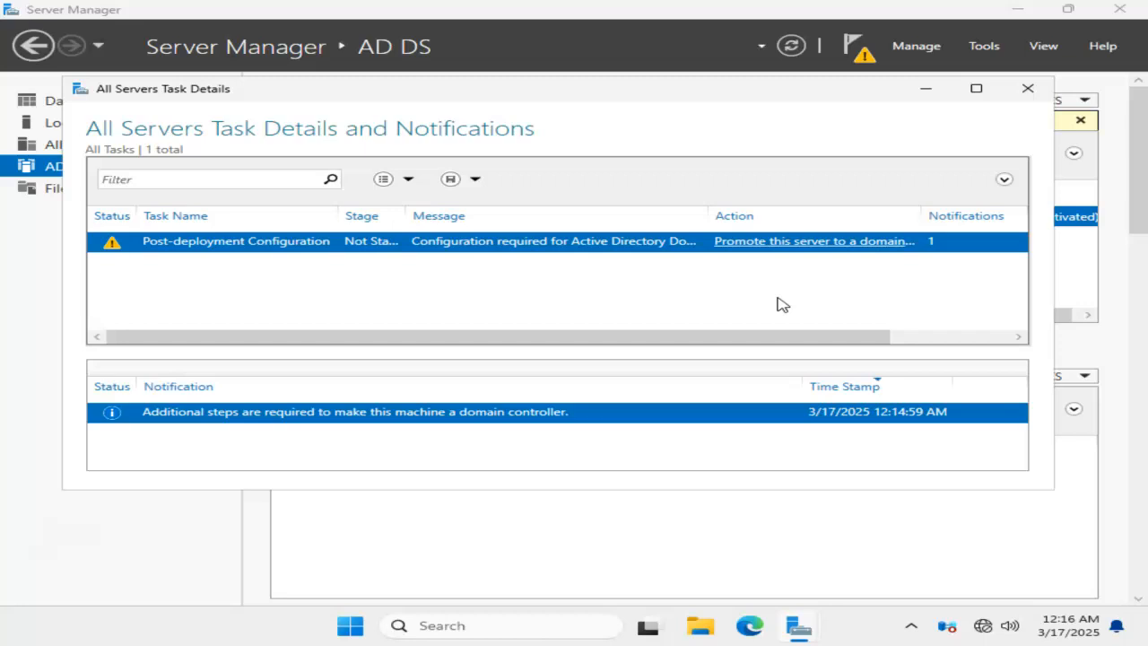
{"action": "left_click", "coordinate": [839, 247]}
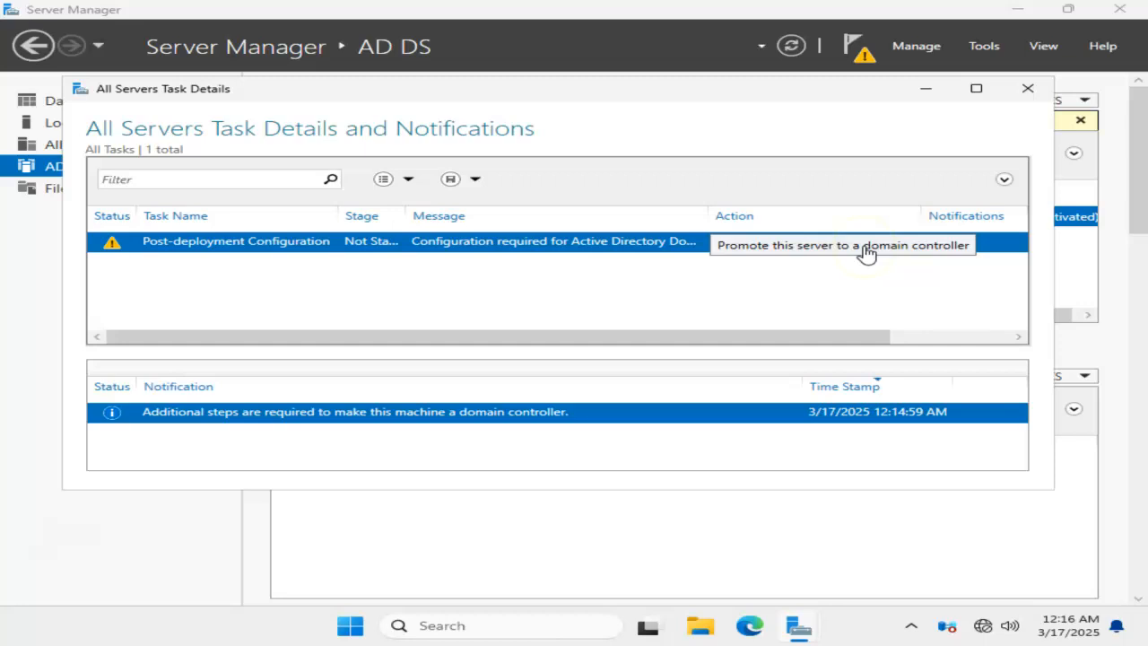
{"action": "left_click", "coordinate": [866, 249]}
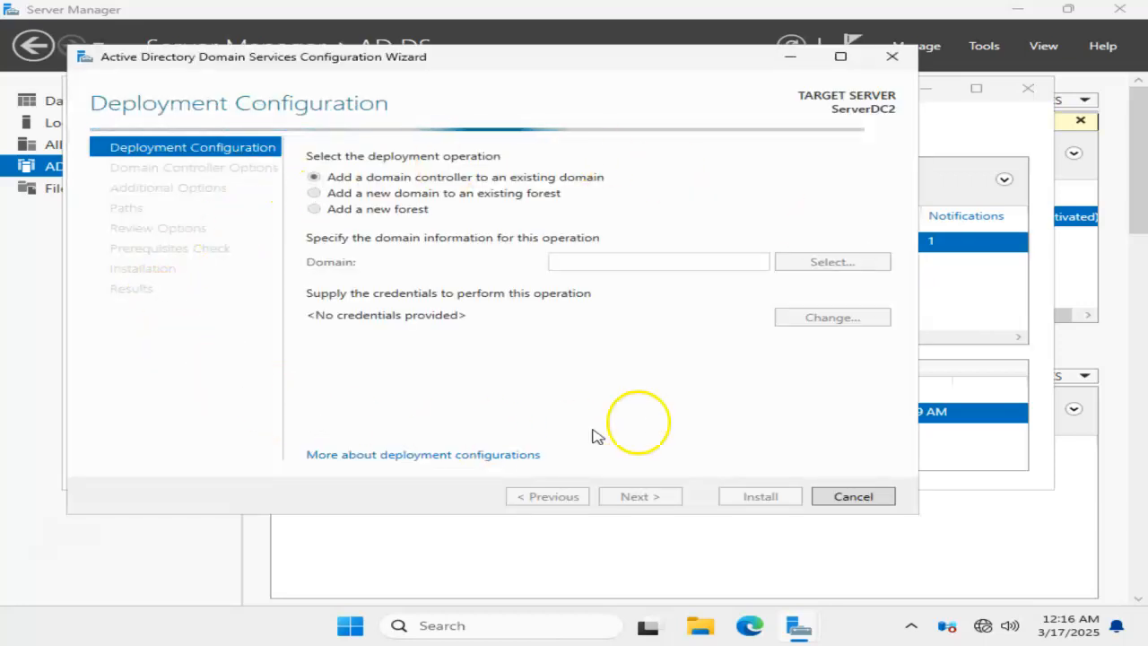
{"action": "left_click_drag", "start_coordinate": [586, 62], "coordinate": [621, 73]}
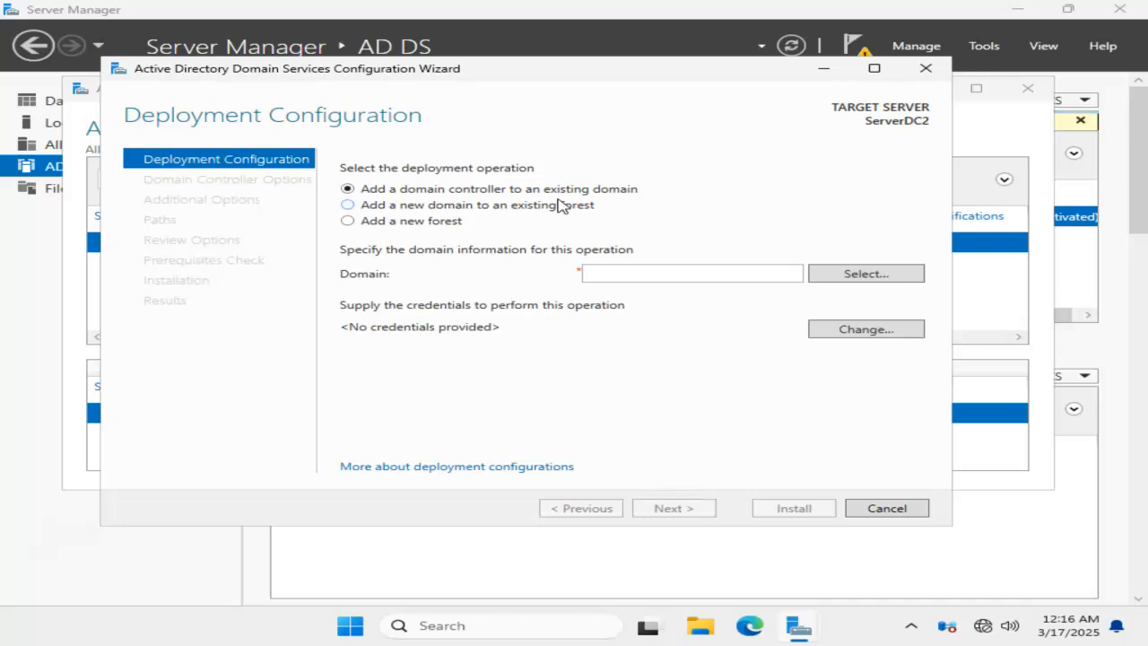
{"action": "left_click", "coordinate": [347, 223]}
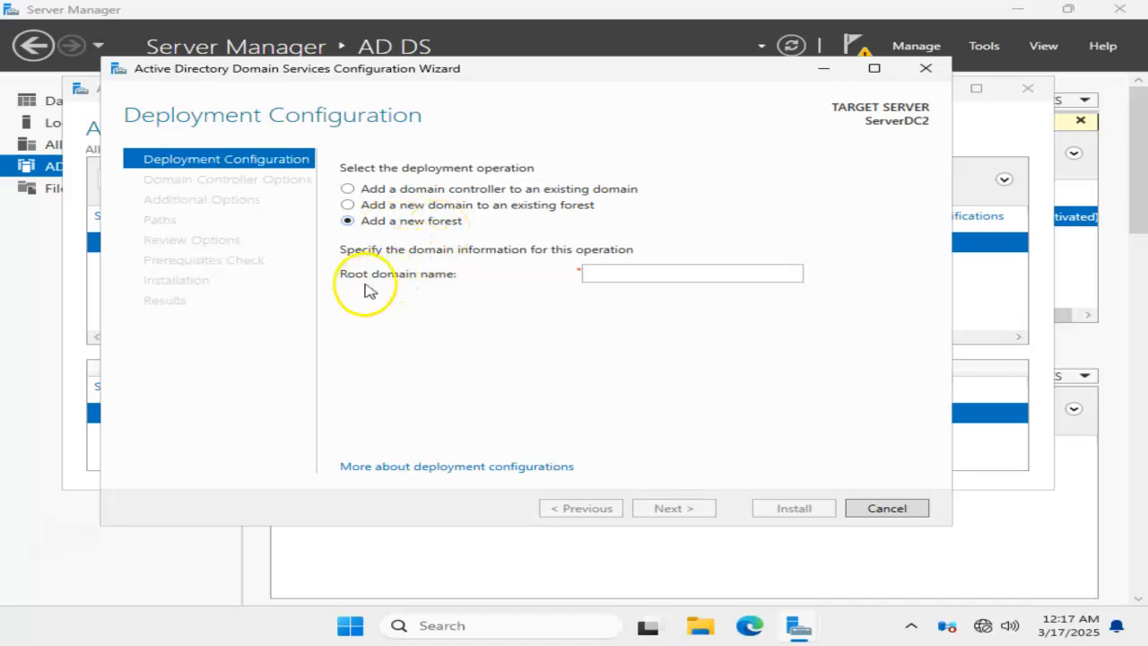
{"action": "left_click", "coordinate": [630, 277]}
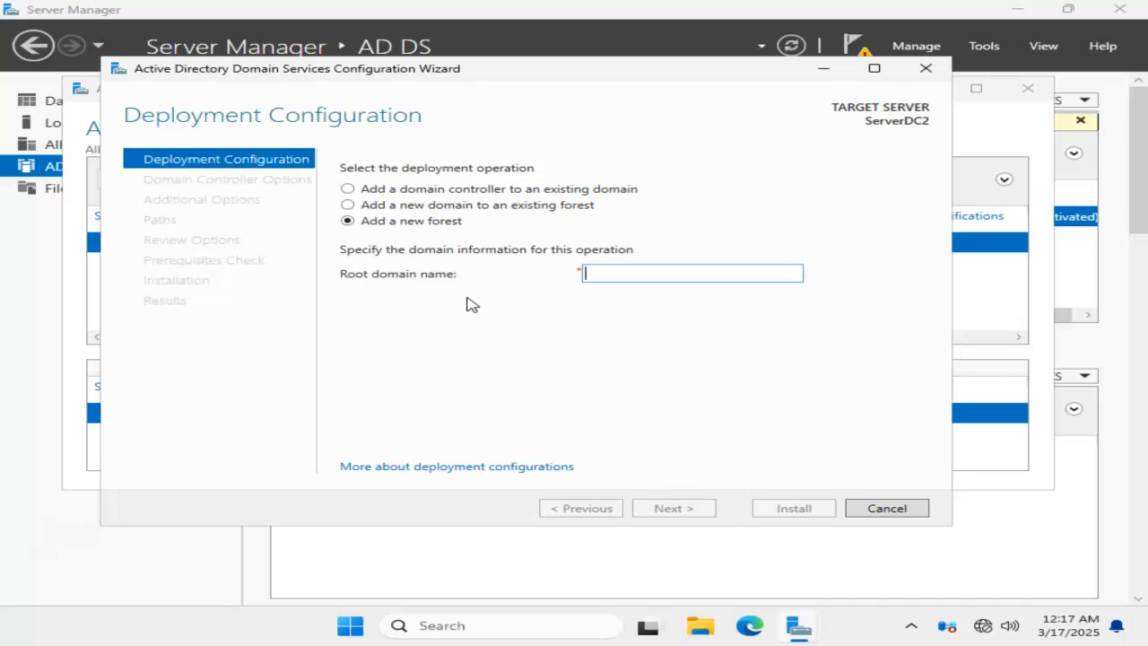
{"action": "type", "text": "student"}
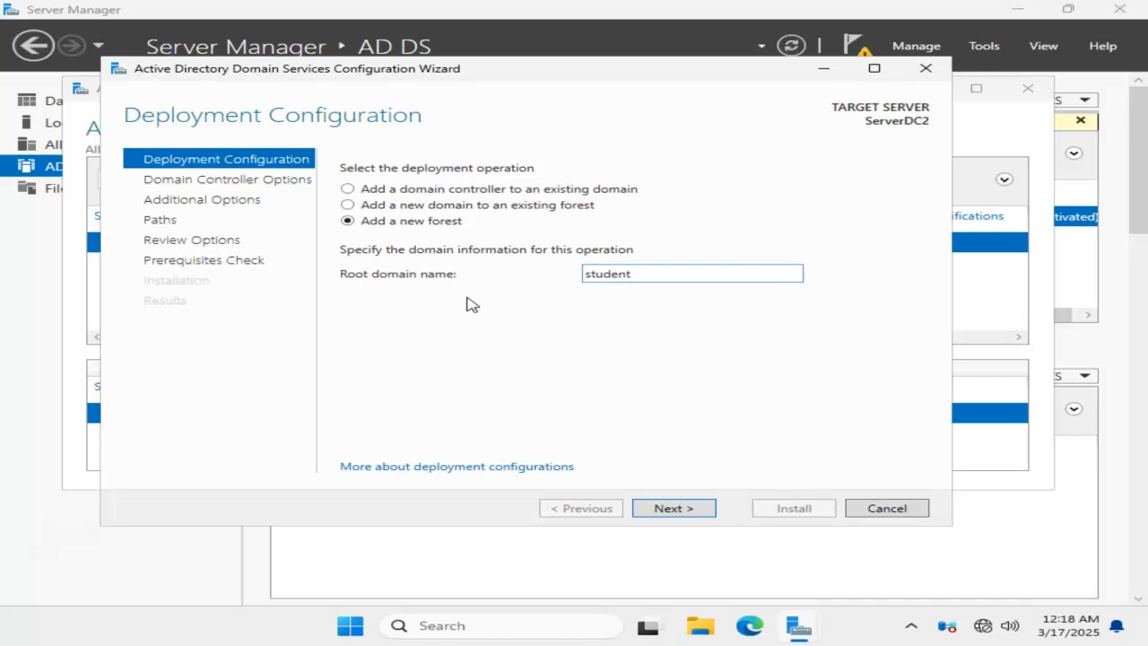
{"action": "type", "text": ".asd"}
{"action": "key", "text": "BackSpace"}
{"action": "key", "text": "BackSpace"}
{"action": "key", "text": "BackSpace"}
{"action": "key", "text": "BackSpace"}
{"action": "key", "text": "BackSpace"}
{"action": "key", "text": "BackSpace"}
{"action": "key", "text": "BackSpace"}
{"action": "key", "text": "BackSpace"}
{"action": "key", "text": "BackSpace"}
Step: Set the root domain name to vserv.com and continue to the domain controller options
{"action": "type", "text": "vserv.com"}
{"action": "left_click", "coordinate": [674, 508]}
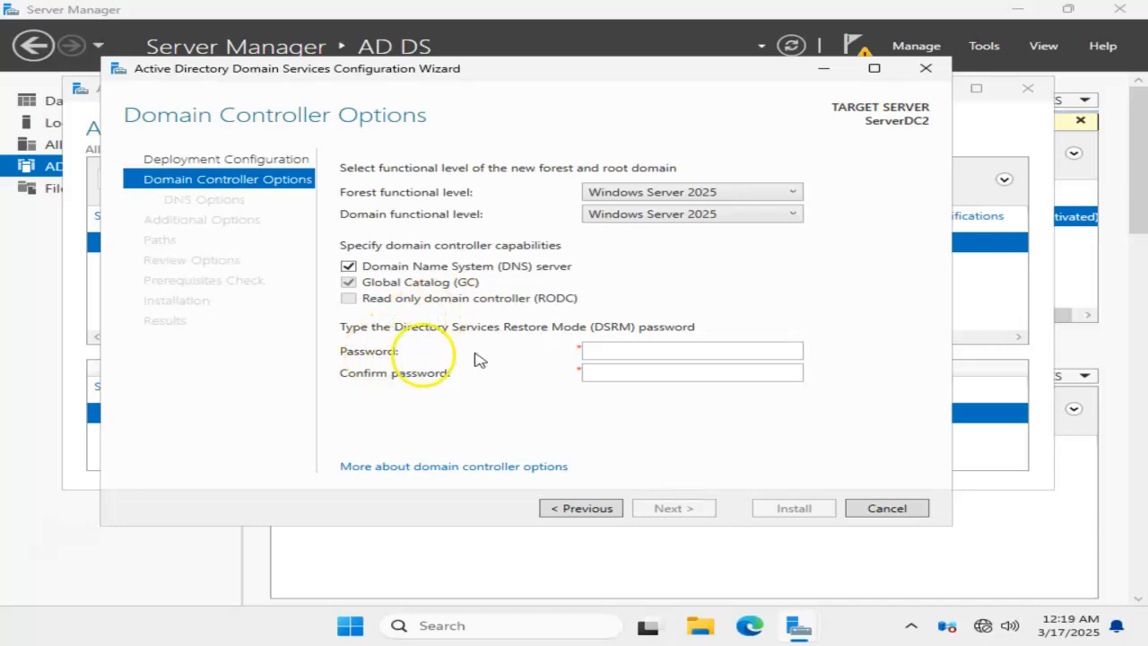
Step: Enter and confirm the Directory Services Restore Mode password, keeping the other domain controller options, and continue to the DNS options
{"action": "left_click", "coordinate": [634, 351]}
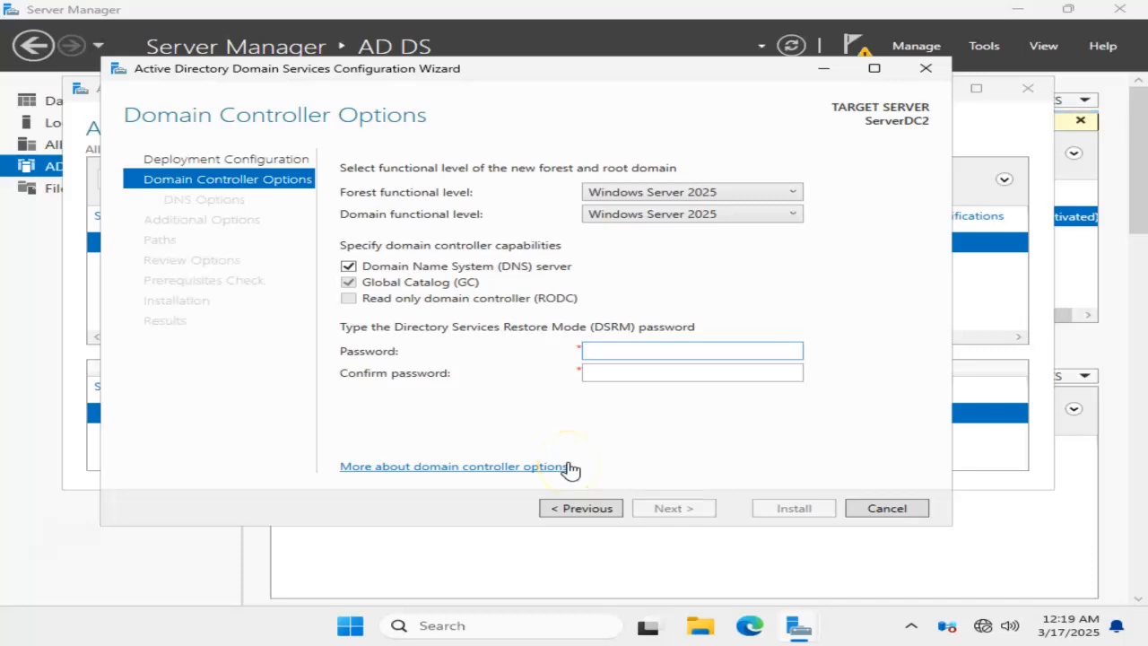
{"action": "left_click", "coordinate": [619, 437]}
{"action": "type", "text": "*******"}
{"action": "key", "text": "Tab"}
{"action": "type", "text": "***"}
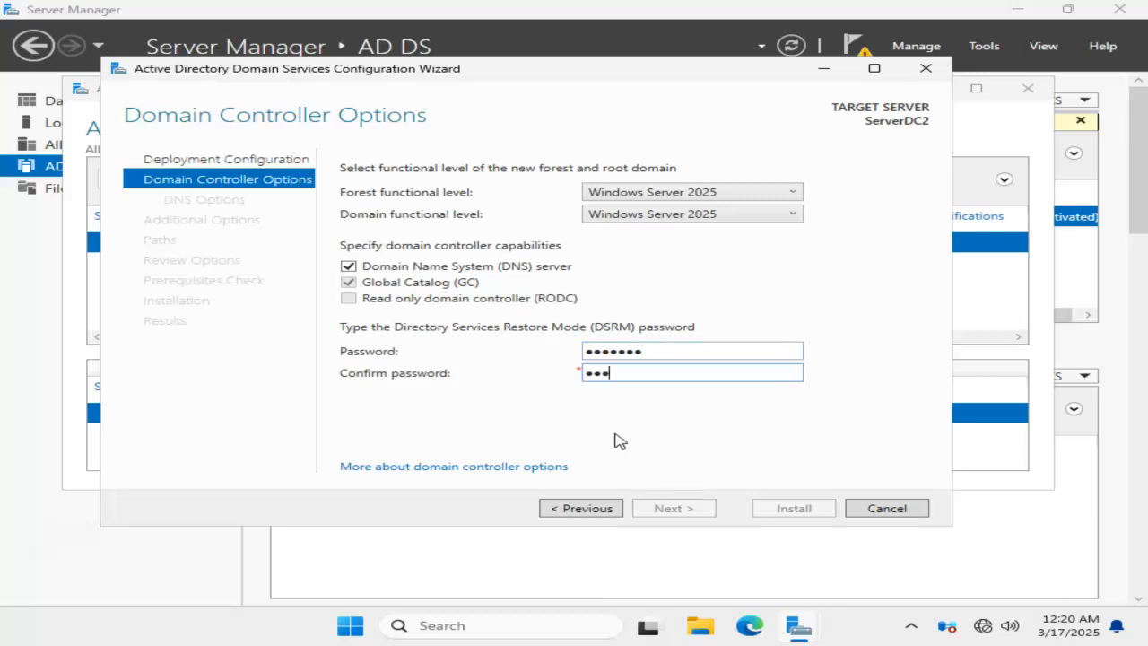
{"action": "type", "text": "****"}
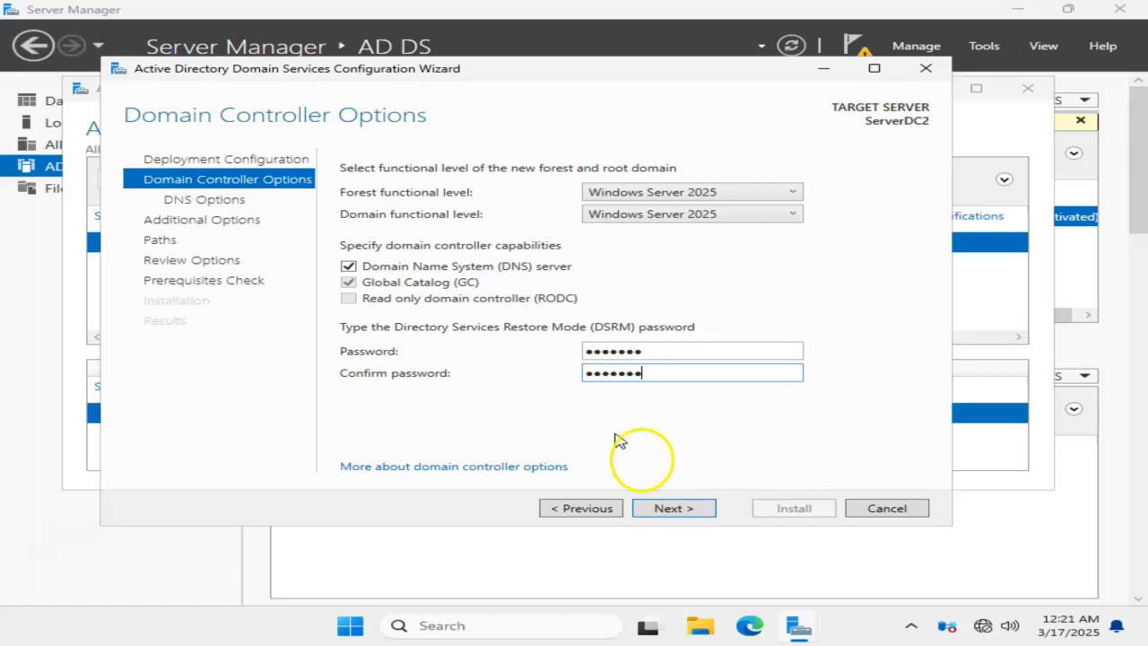
{"action": "left_click", "coordinate": [674, 508]}
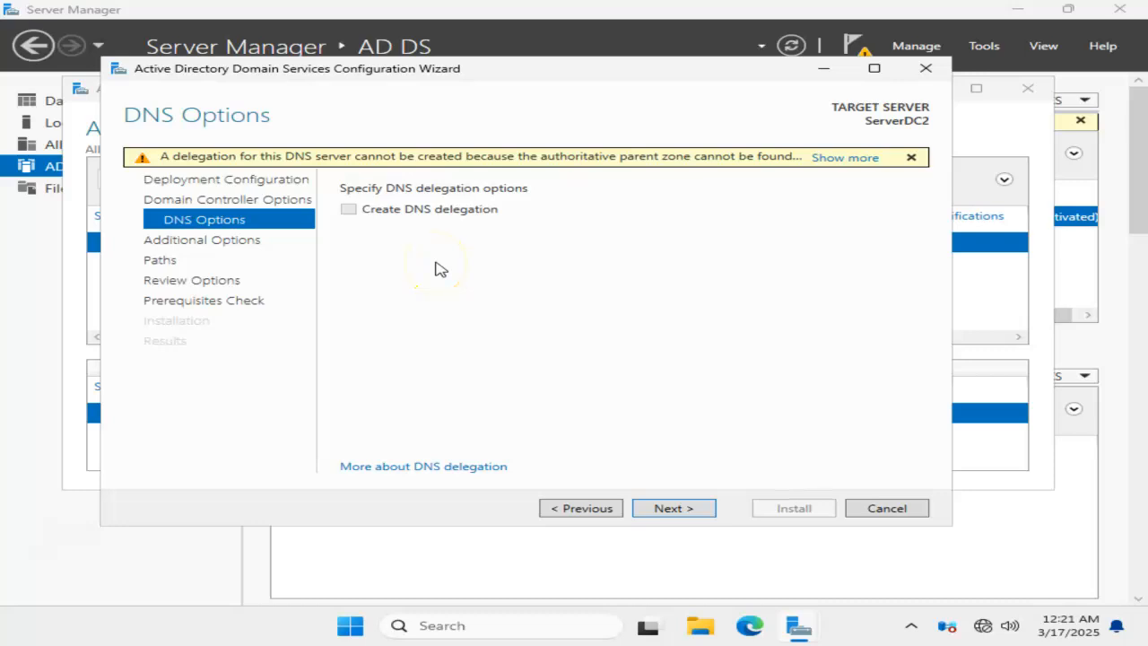
Step: Keep the default DNS delegation, NetBIOS name and folder path settings, and review the summary of selections
{"action": "left_click", "coordinate": [671, 509]}
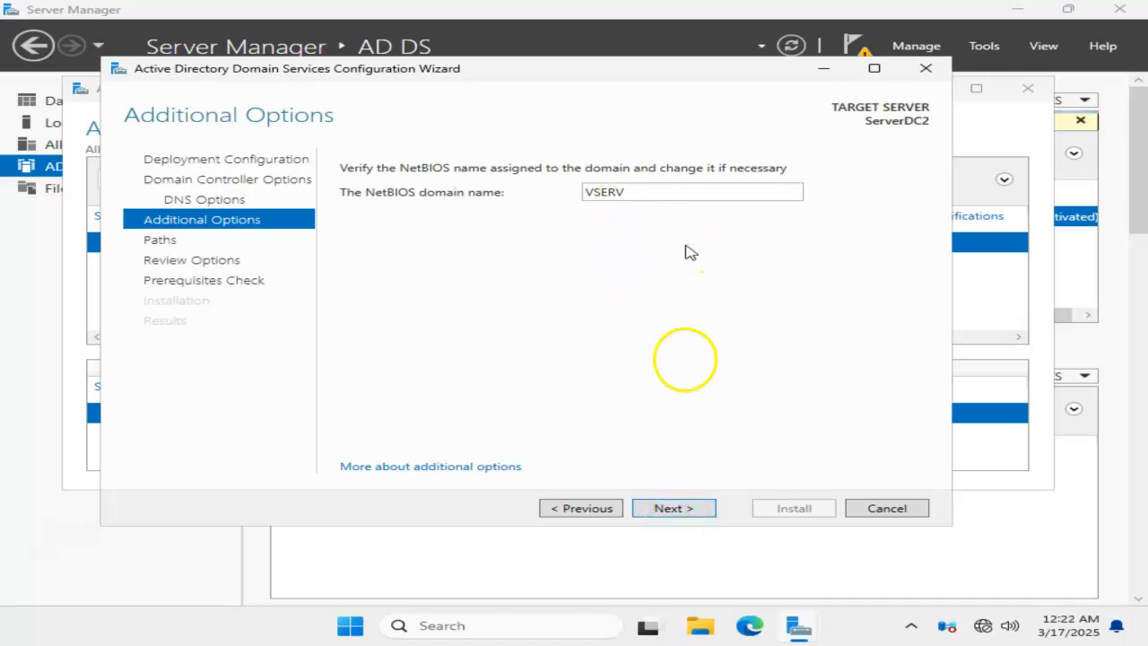
{"action": "left_click", "coordinate": [682, 509]}
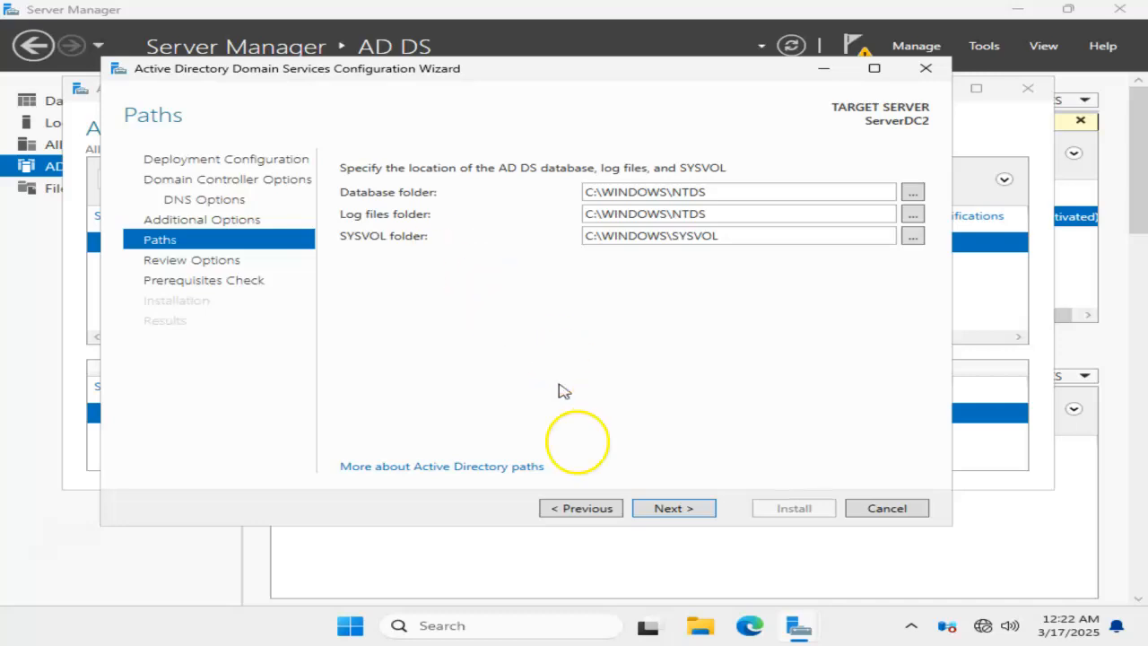
{"action": "left_click", "coordinate": [678, 511]}
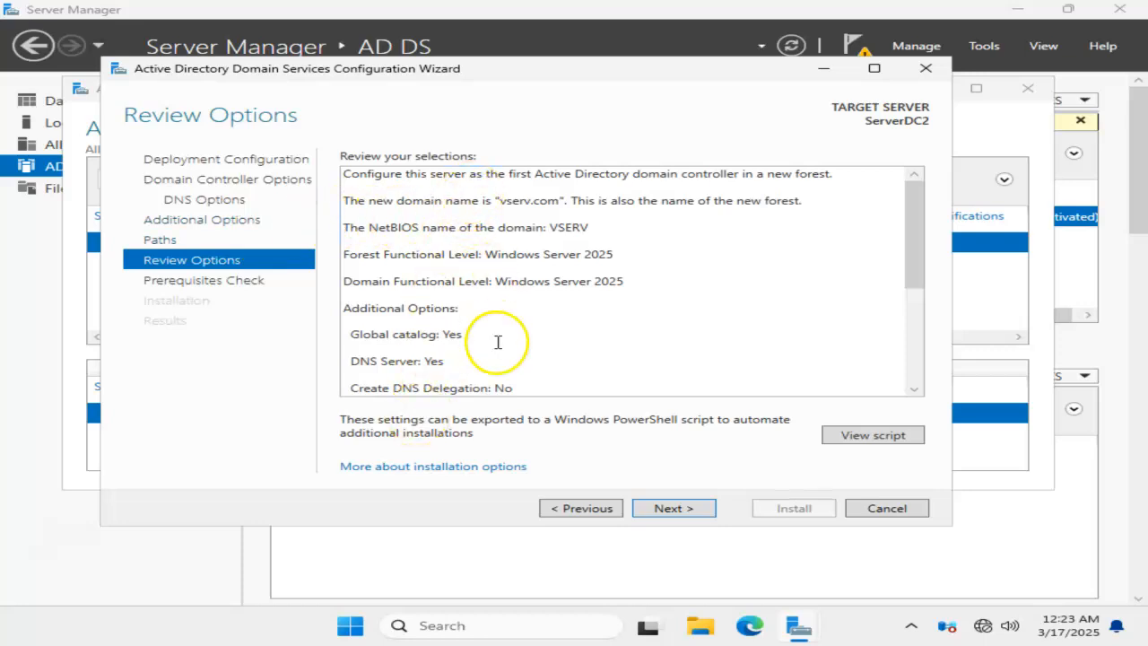
{"action": "scroll", "coordinate": [505, 325], "scroll_direction": "down", "scroll_amount": 5}
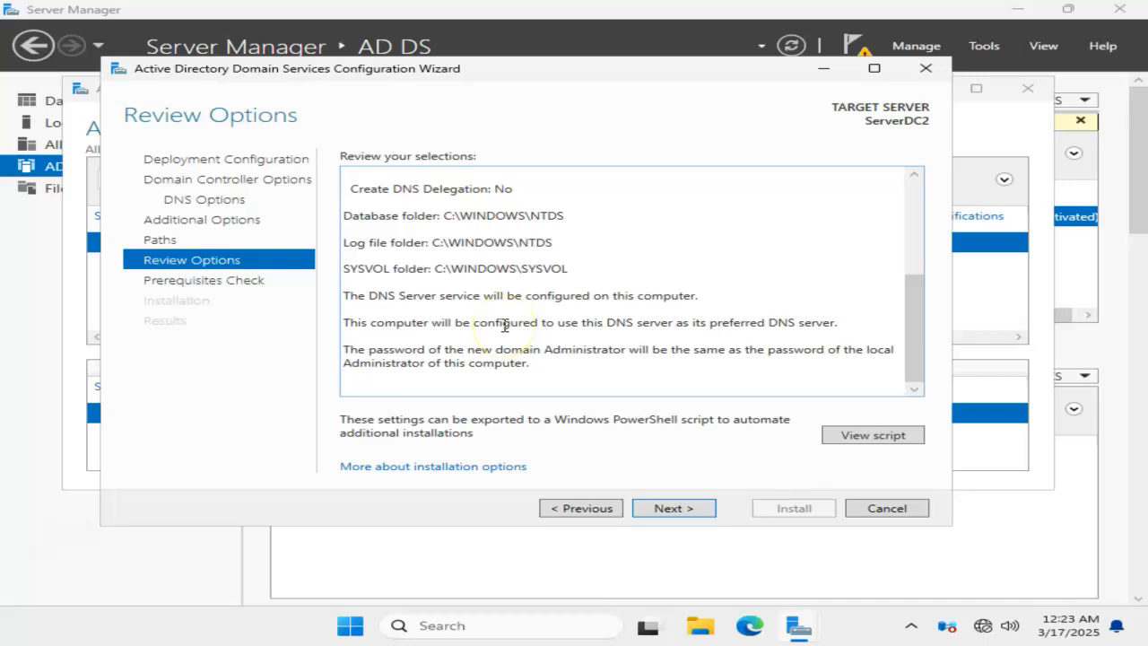
{"action": "scroll", "coordinate": [504, 326], "scroll_direction": "up", "scroll_amount": 5}
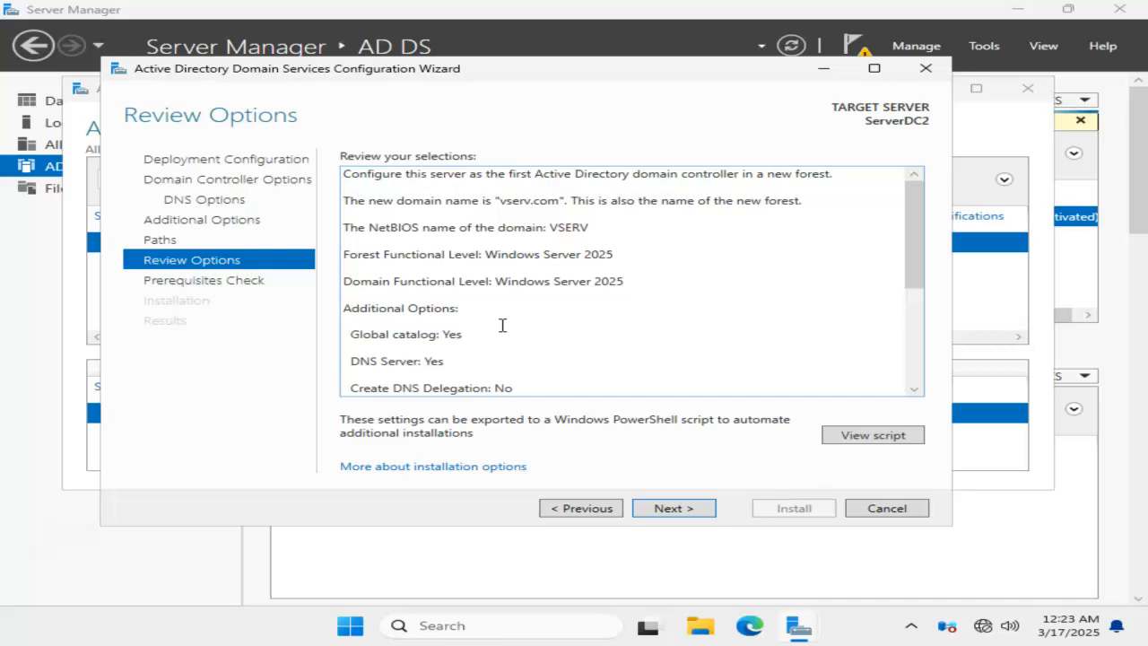
Step: Return to the configuration wizard, view the generated PowerShell script for the AD DS deployment, and close the script
{"action": "left_click", "coordinate": [49, 561]}
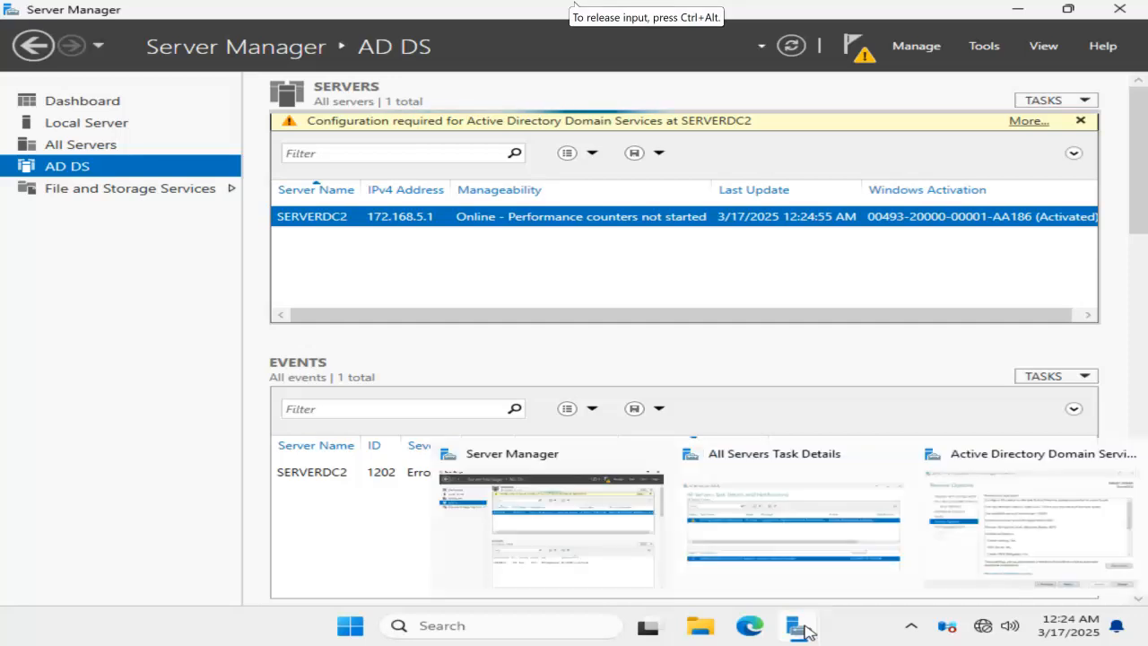
{"action": "mouse_move", "coordinate": [803, 628]}
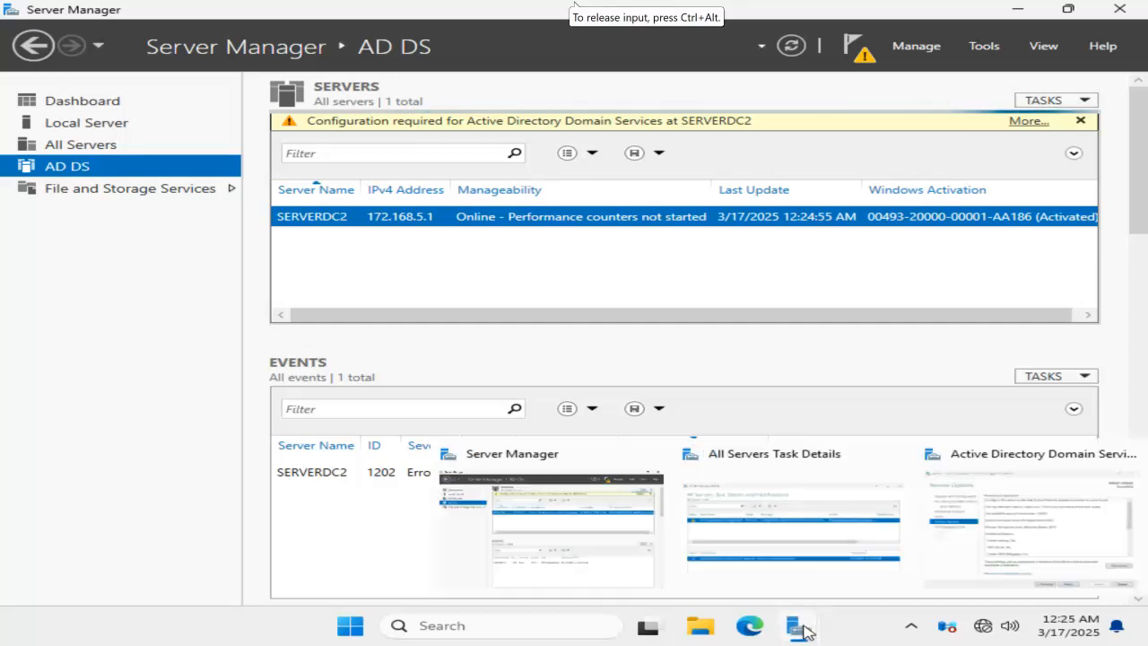
{"action": "left_click", "coordinate": [1044, 529]}
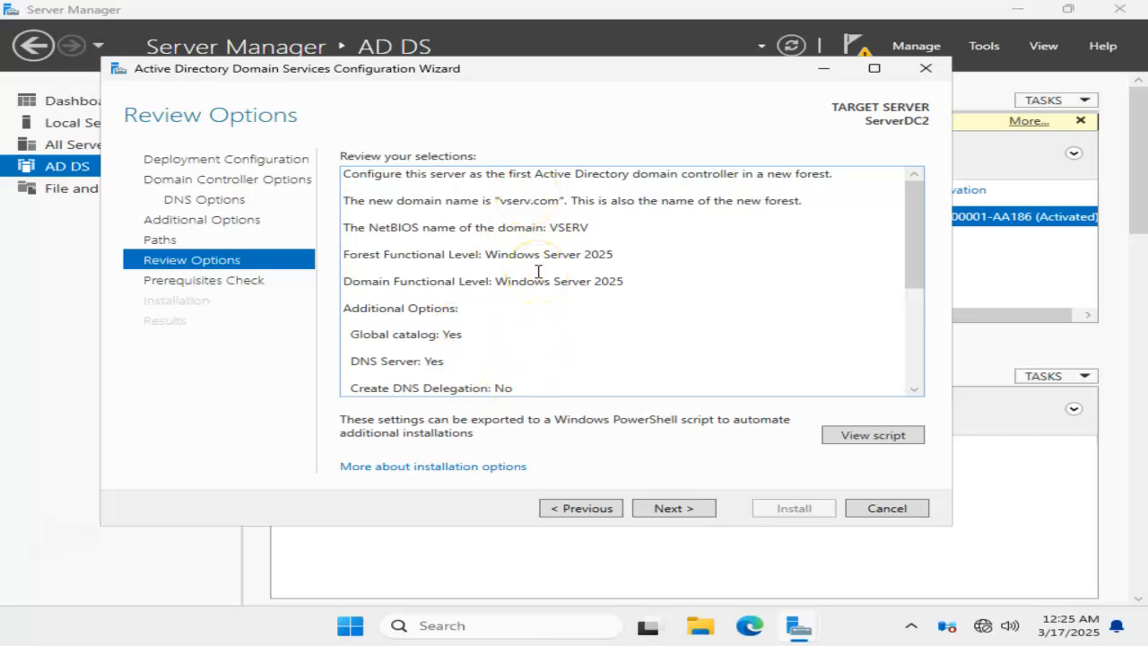
{"action": "left_click", "coordinate": [883, 446]}
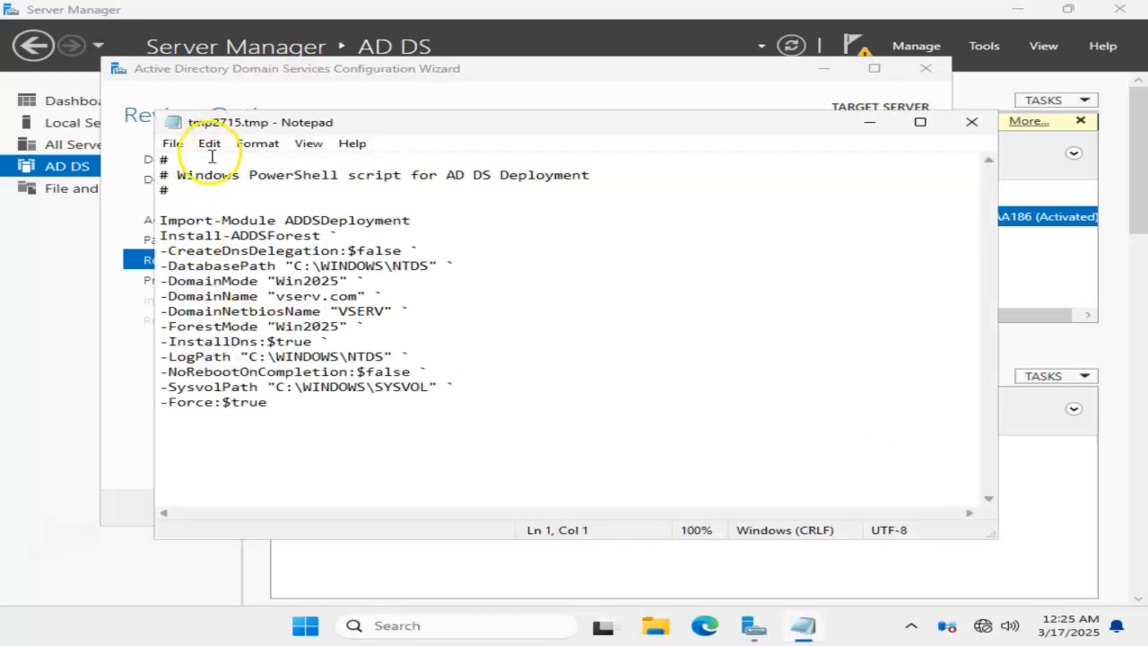
{"action": "left_click_drag", "start_coordinate": [159, 162], "coordinate": [319, 420]}
{"action": "left_click", "coordinate": [317, 435]}
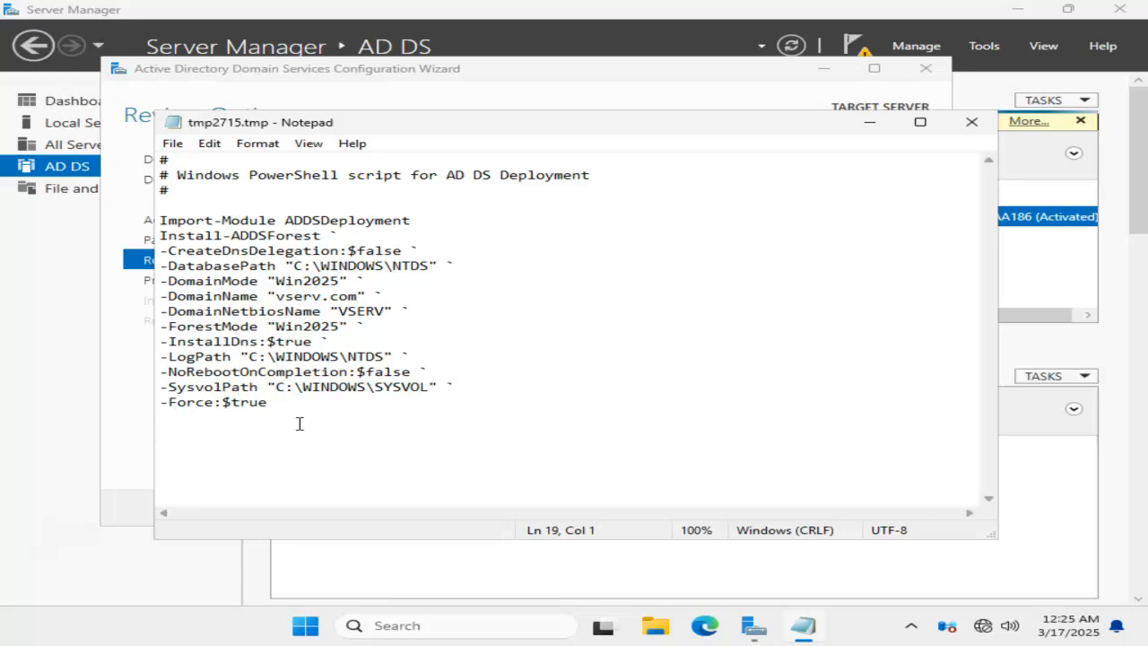
{"action": "left_click", "coordinate": [973, 125]}
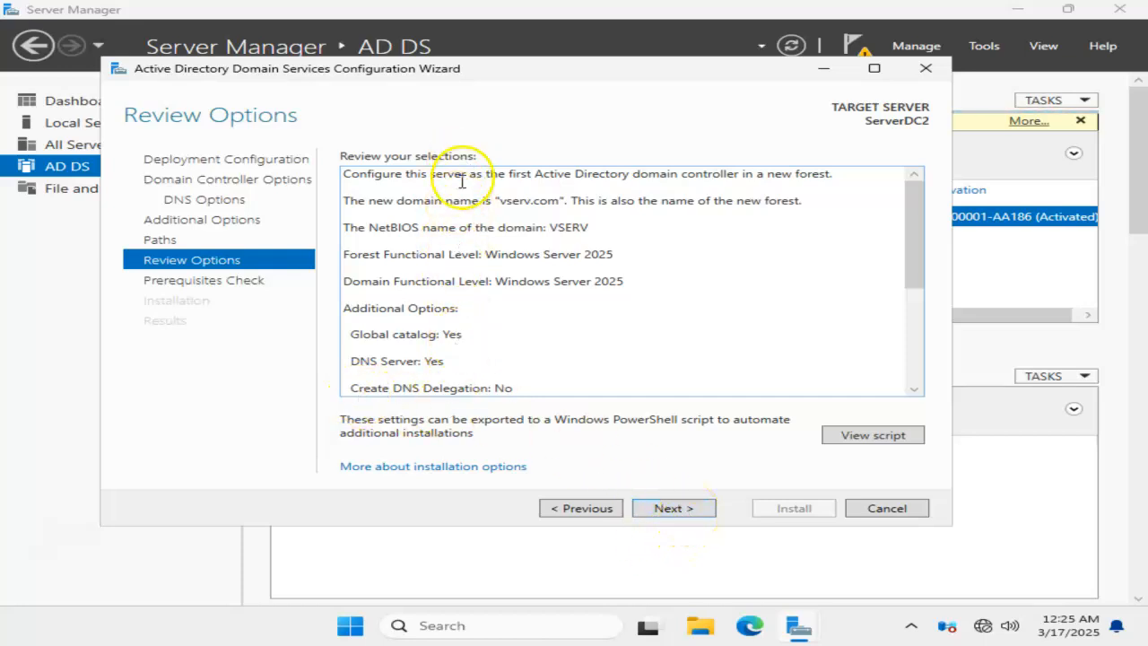
Step: Examine the full review of selections, including the new domain name, functional levels, DNS Server option and folder paths
{"action": "scroll", "coordinate": [466, 363], "scroll_direction": "down", "scroll_amount": 3}
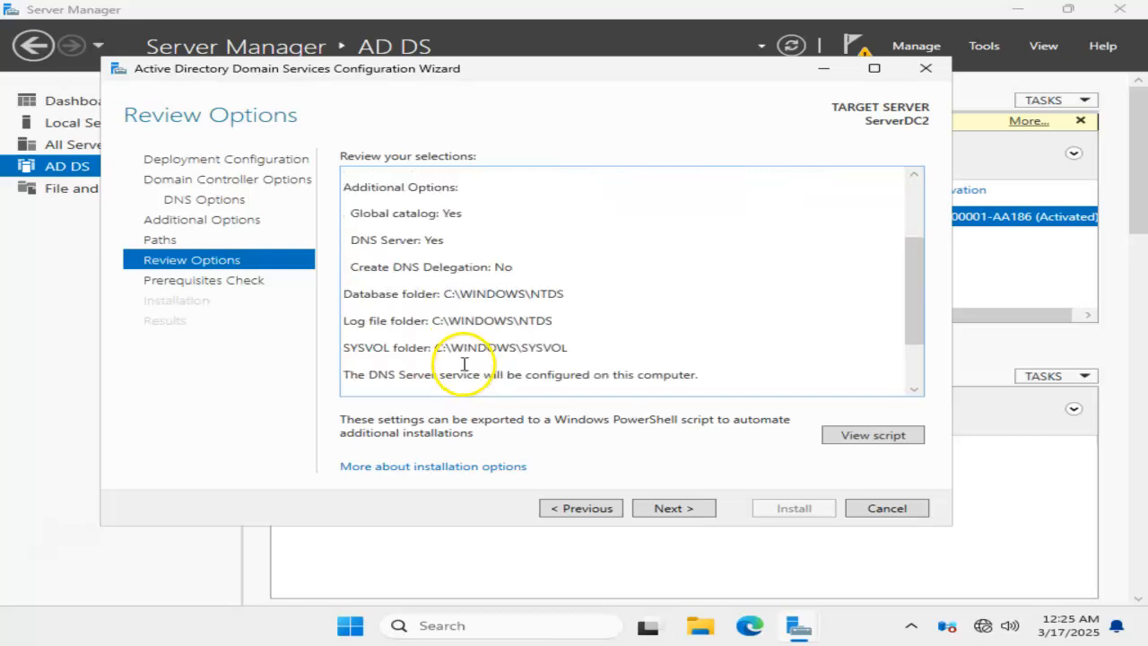
{"action": "scroll", "coordinate": [467, 362], "scroll_direction": "up", "scroll_amount": 3}
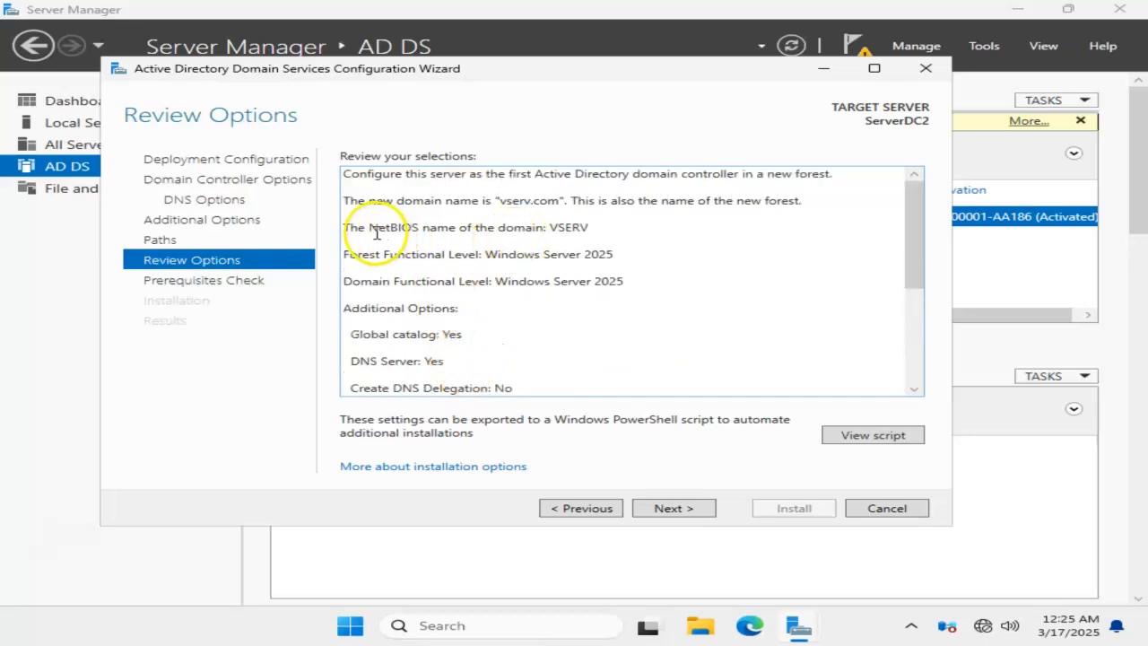
{"action": "key", "text": "ctrl+a"}
{"action": "left_click", "coordinate": [512, 204]}
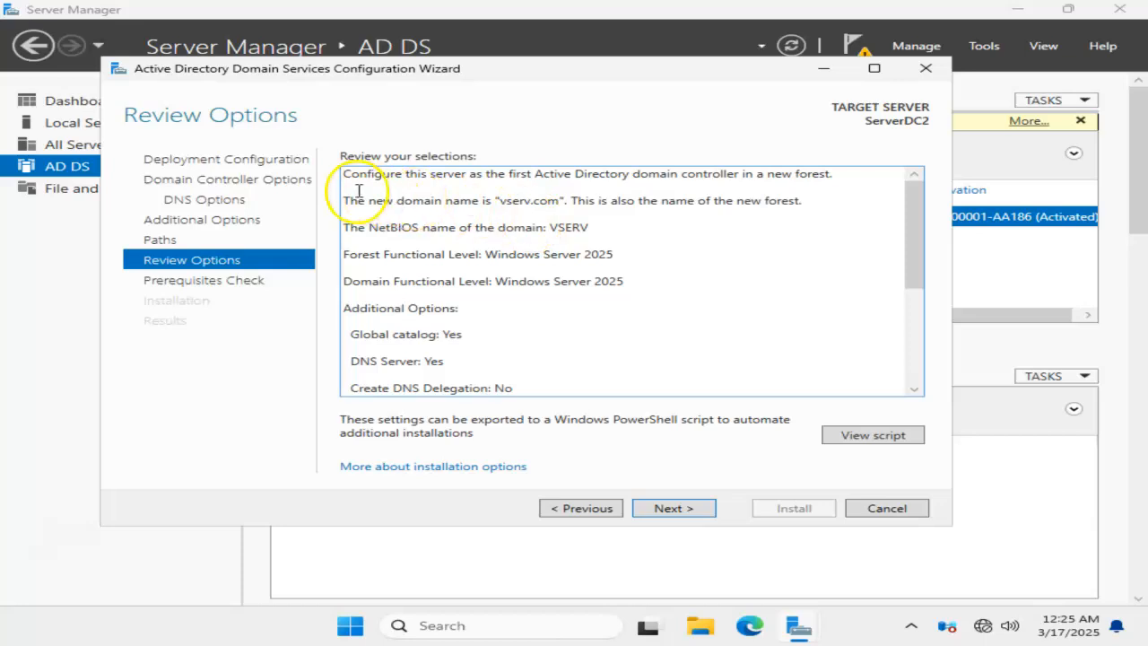
{"action": "double_click", "coordinate": [504, 202]}
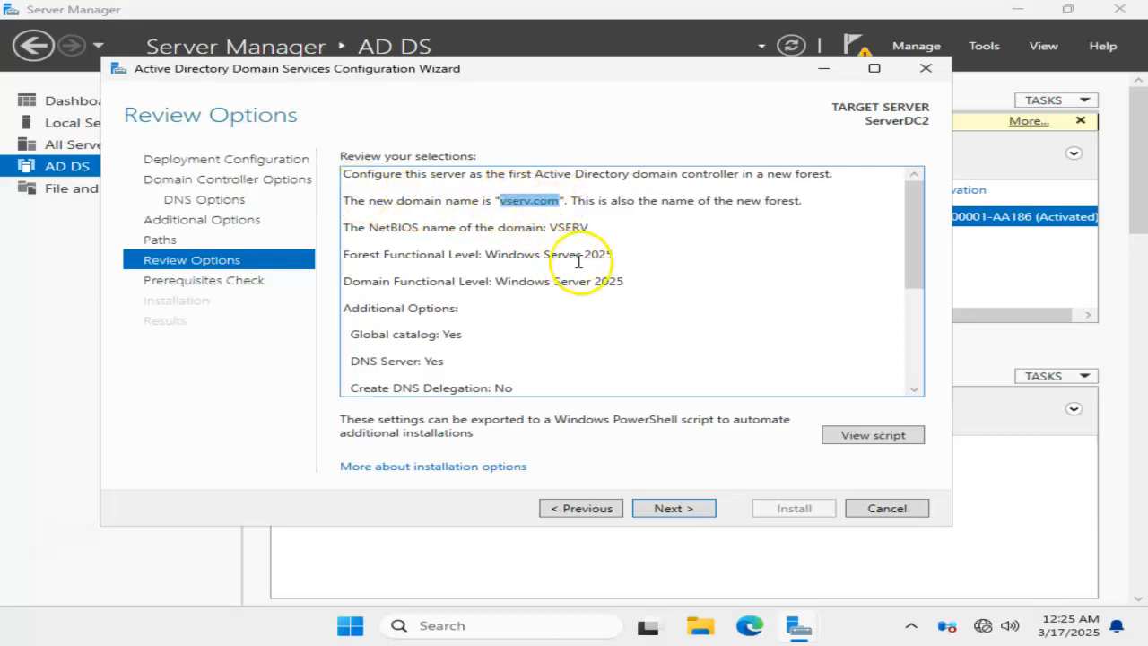
{"action": "scroll", "coordinate": [453, 309], "scroll_direction": "down", "scroll_amount": 1}
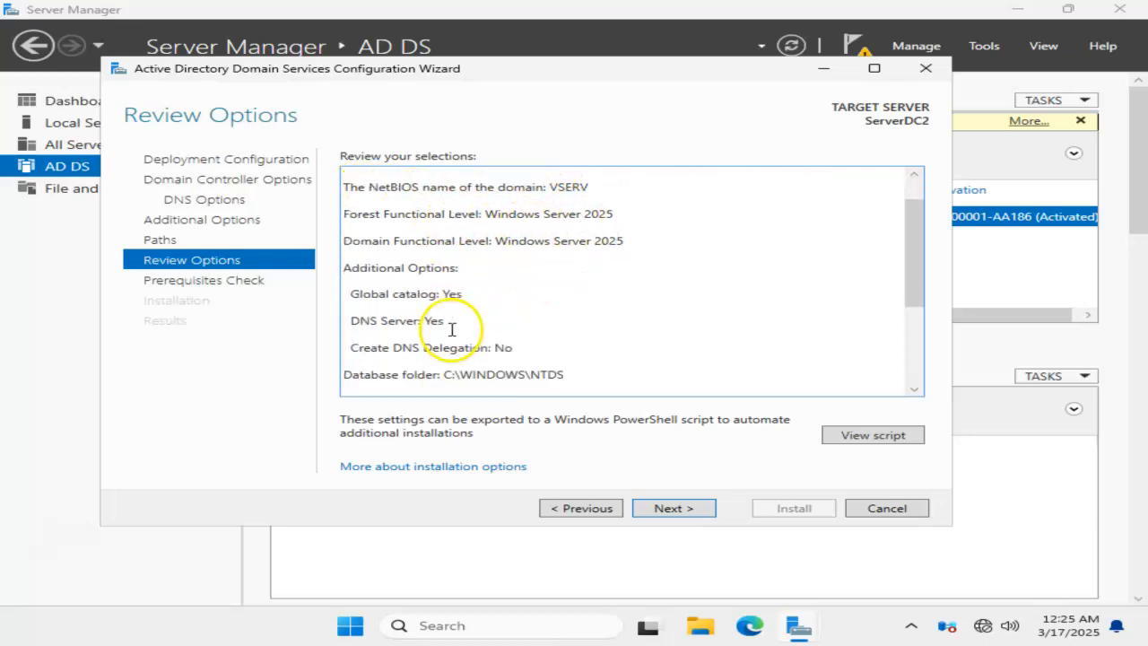
{"action": "triple_click", "coordinate": [476, 295]}
{"action": "double_click", "coordinate": [434, 320]}
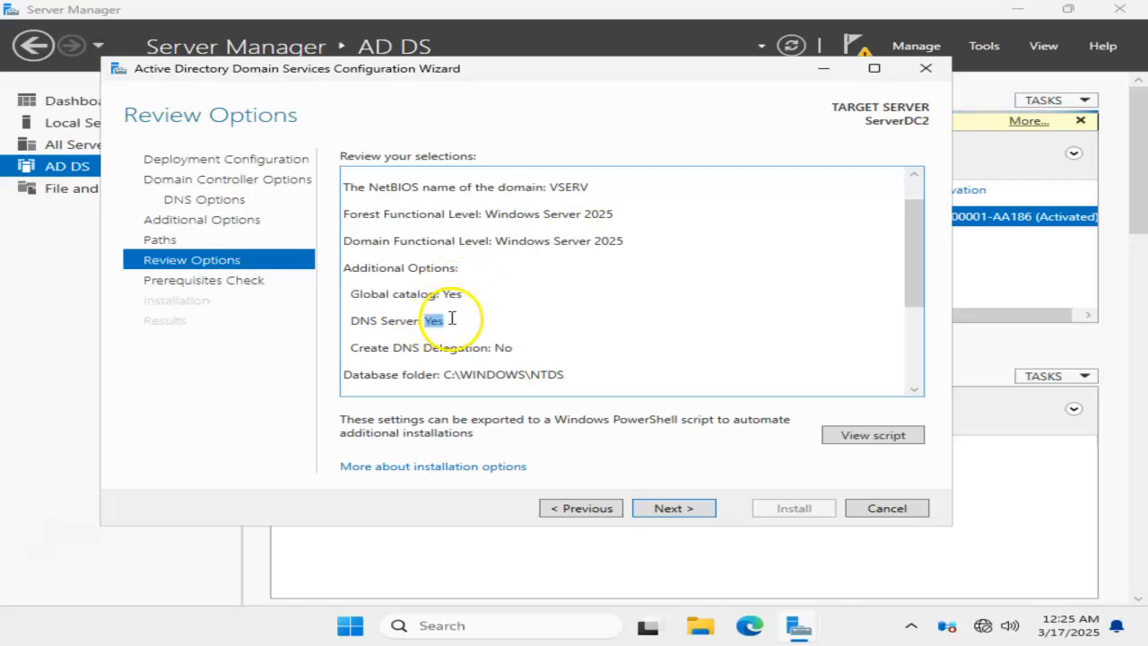
{"action": "scroll", "coordinate": [511, 345], "scroll_direction": "down", "scroll_amount": 2}
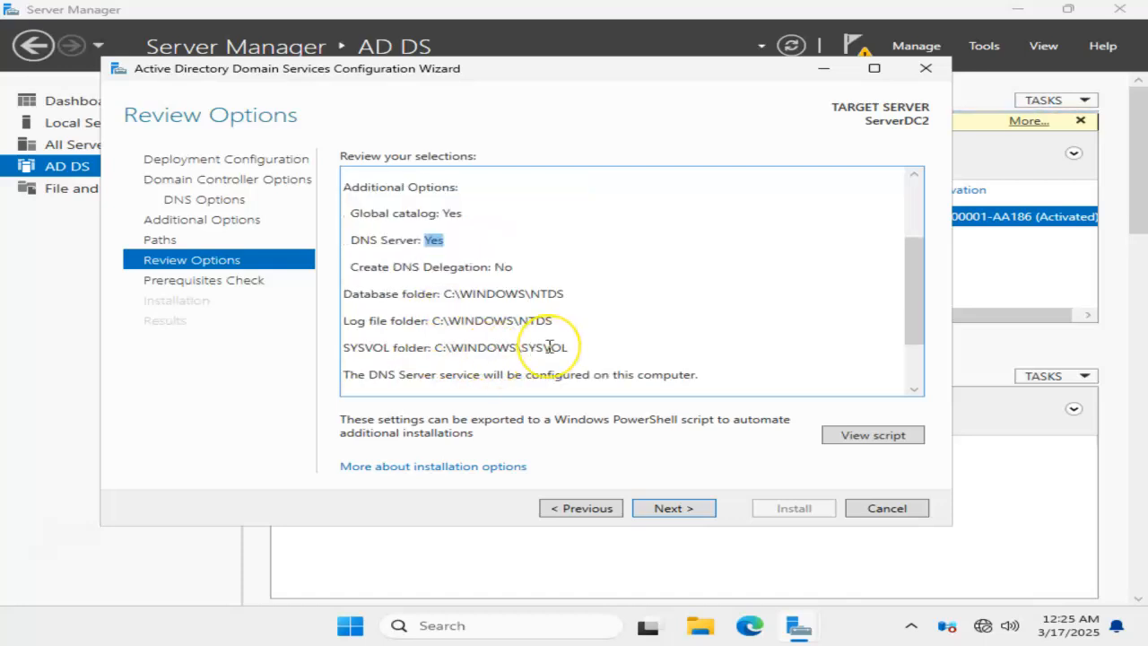
{"action": "scroll", "coordinate": [538, 314], "scroll_direction": "down", "scroll_amount": 2}
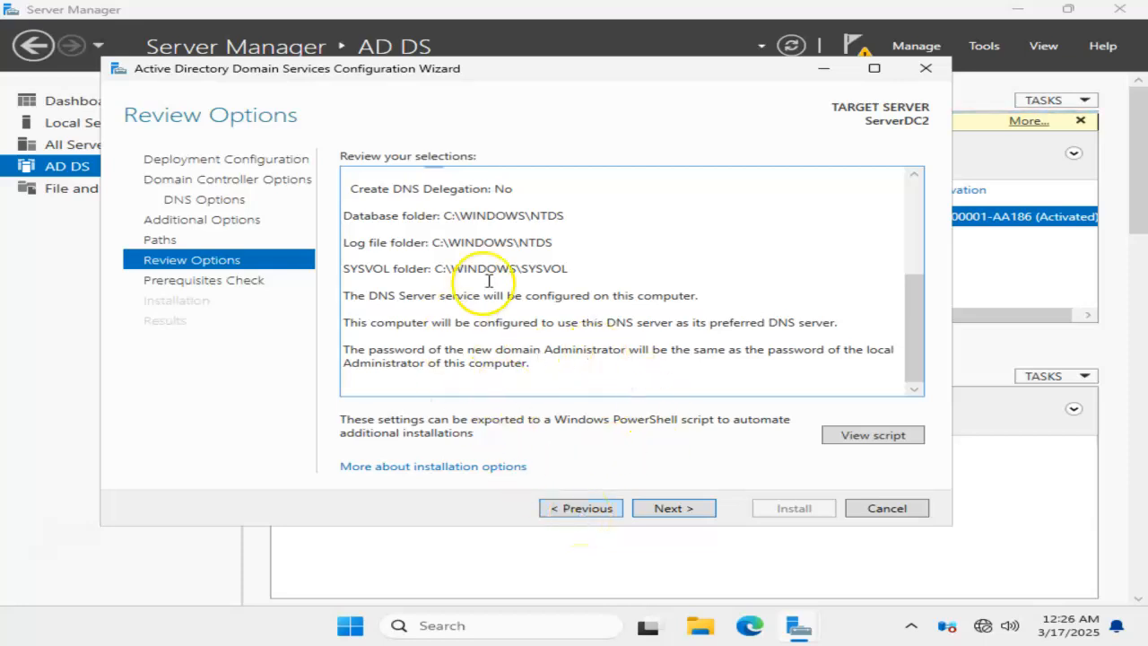
Step: Accept the reviewed options, run the prerequisites check and start the domain controller installation
{"action": "left_click", "coordinate": [692, 509]}
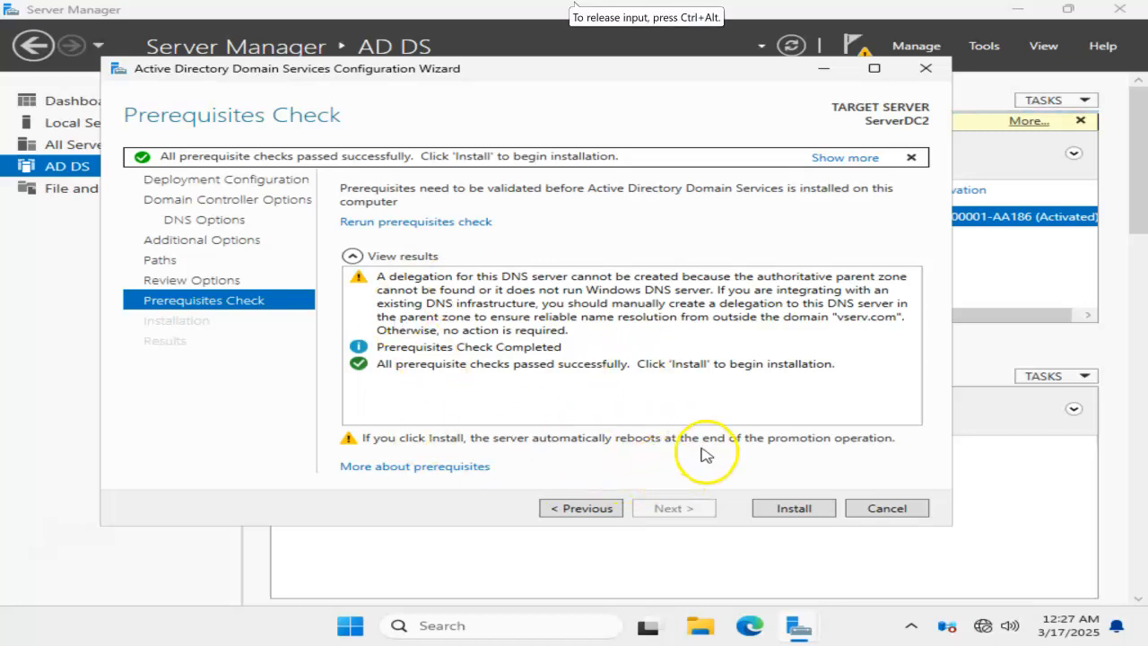
{"action": "left_click", "coordinate": [791, 508]}
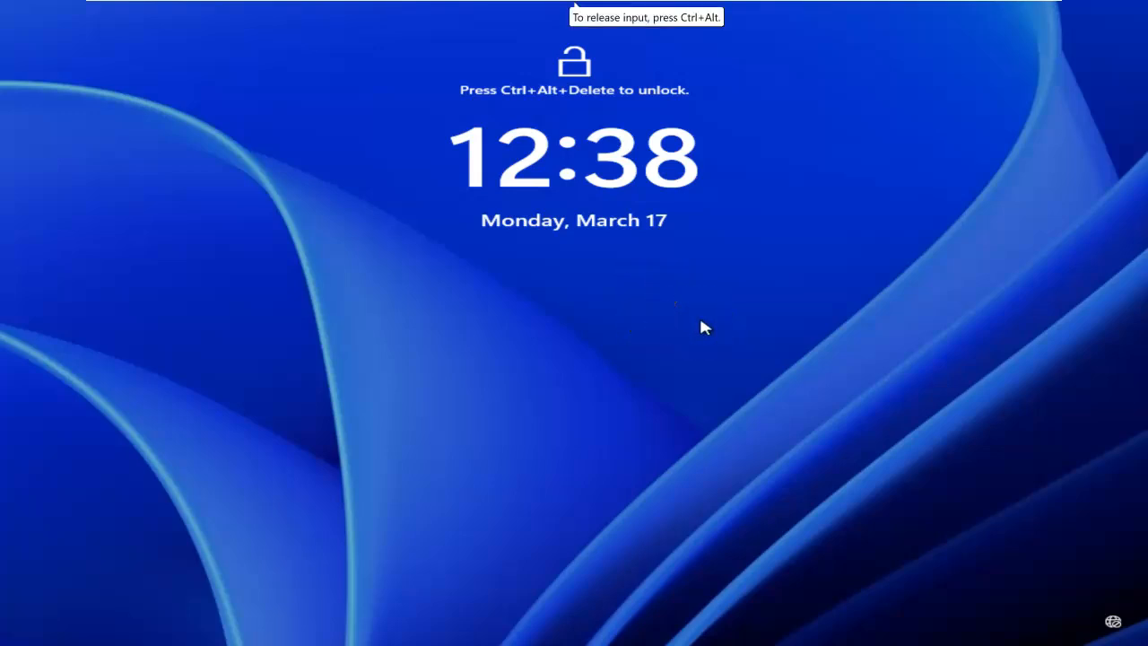
Step: Unlock the restarted server and sign in to the VSERV domain's Administrator account by entering the account password
{"action": "left_click", "coordinate": [851, 277]}
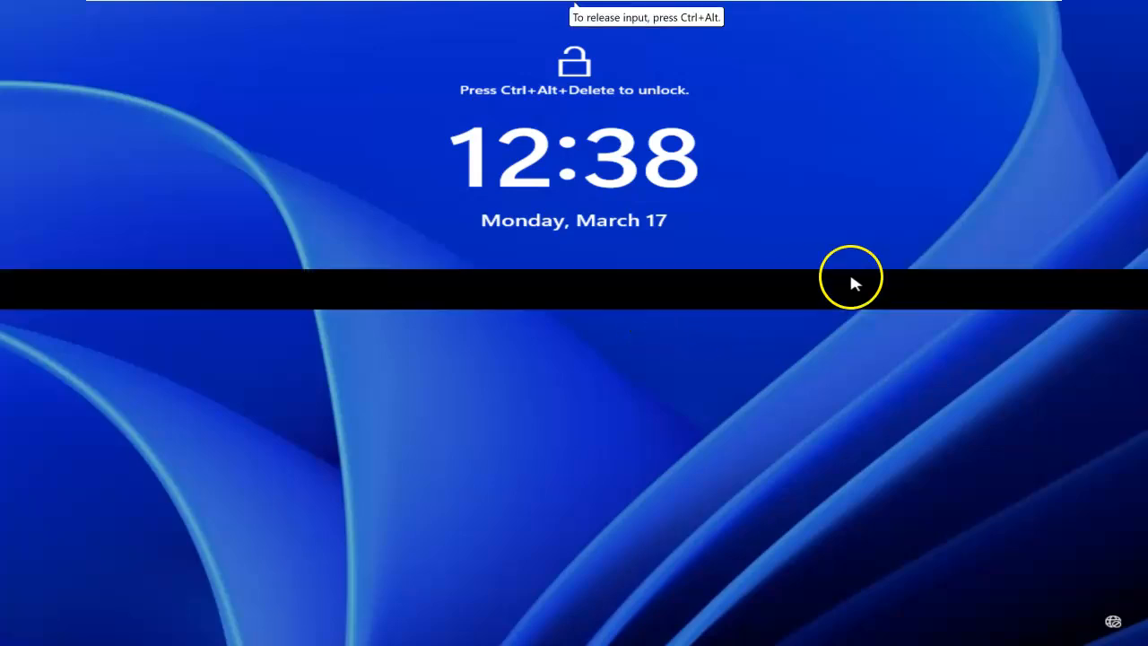
{"action": "type", "text": "P"}
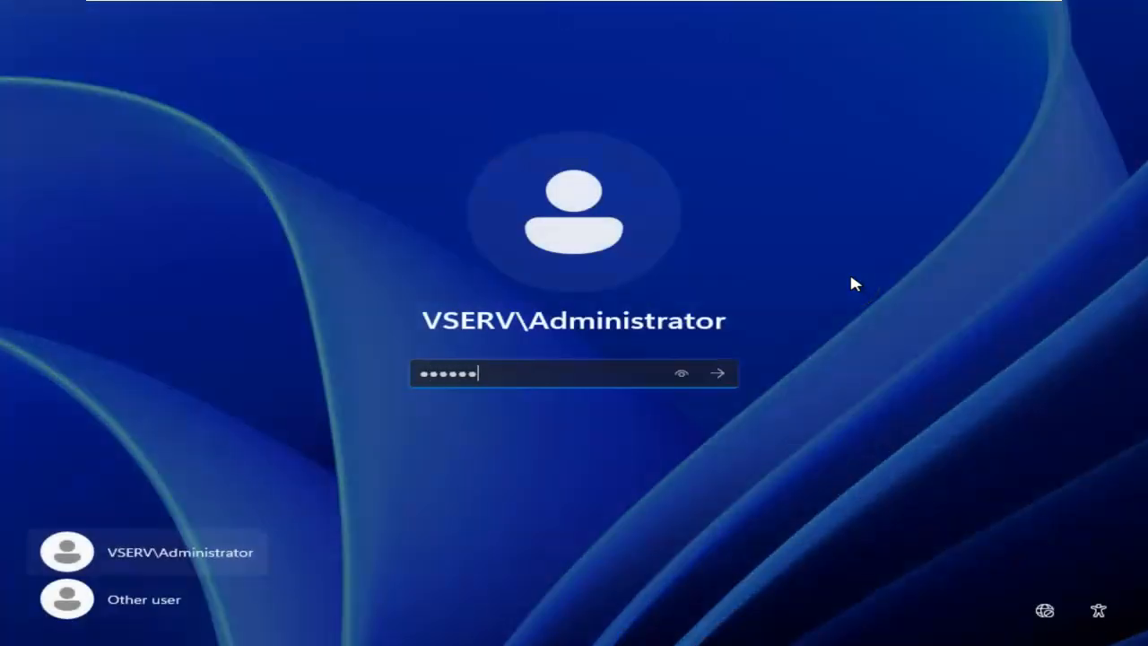
{"action": "key", "text": "Return"}
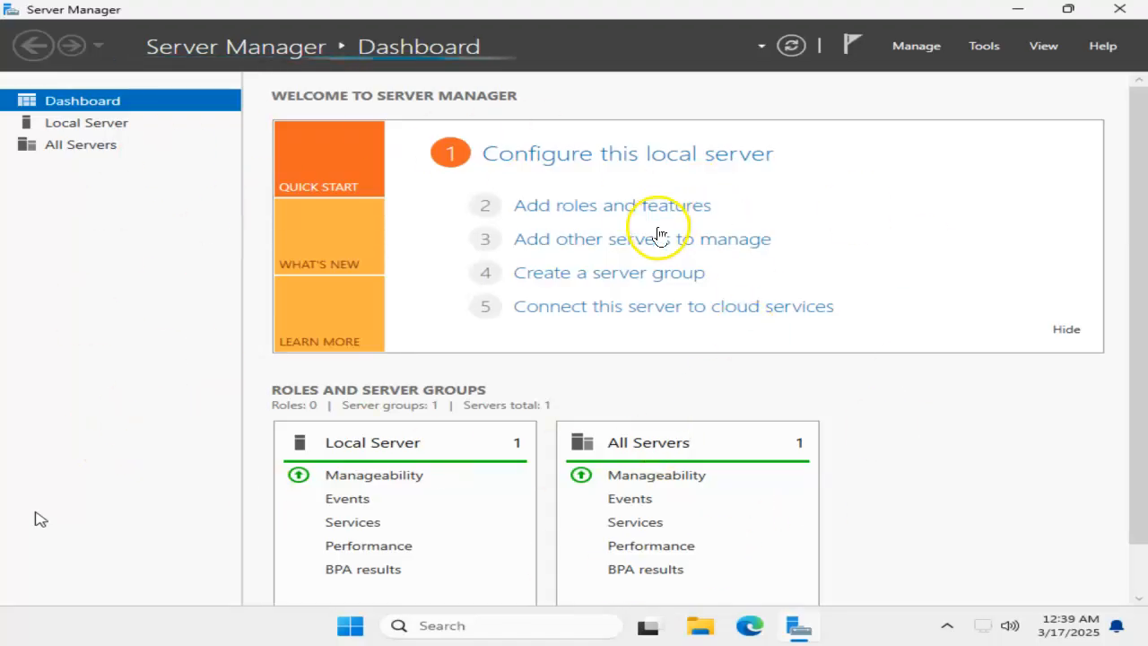
Step: Open the Active Directory Users and Computers console from the server's administrative tools
{"action": "left_click", "coordinate": [983, 50]}
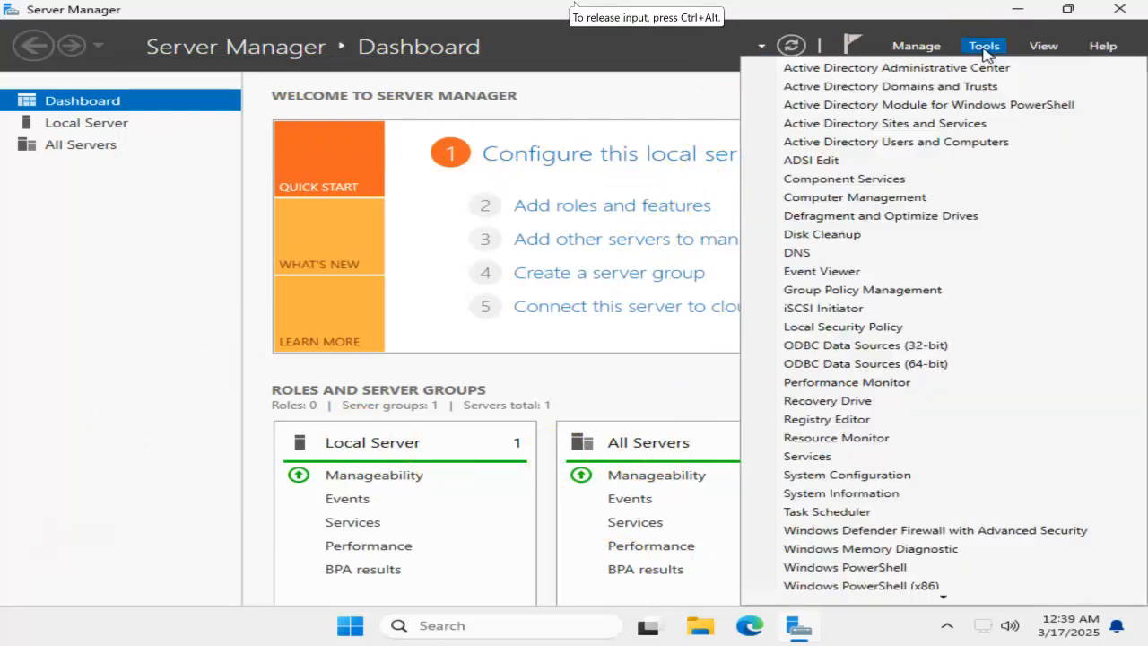
{"action": "left_click", "coordinate": [893, 144]}
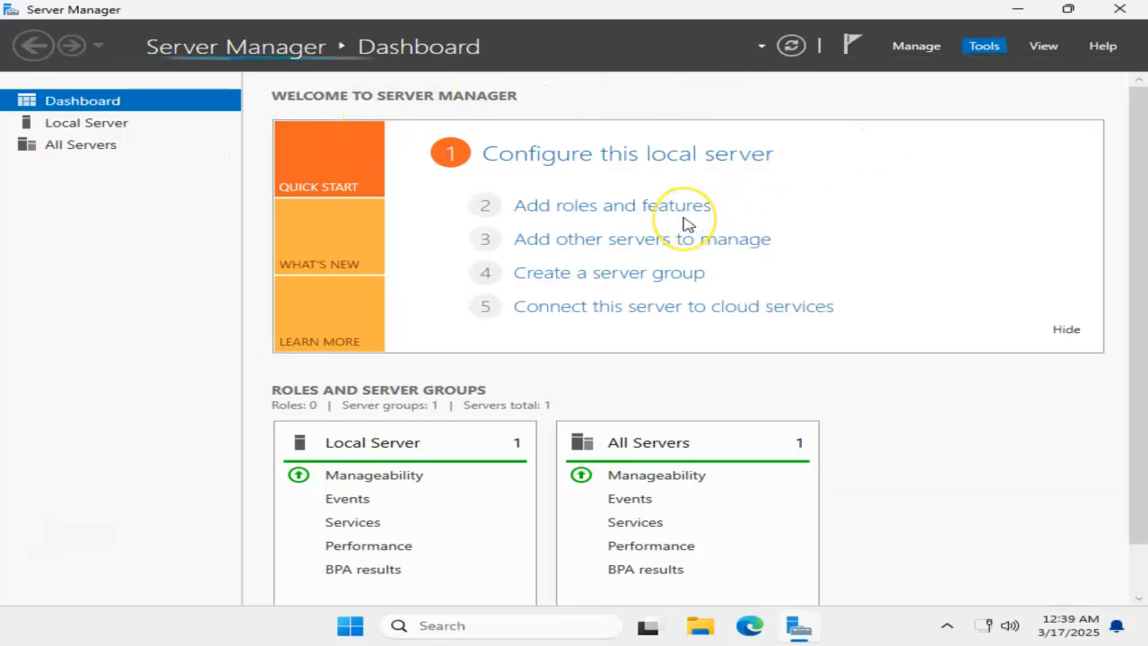
{"action": "left_click", "coordinate": [733, 236]}
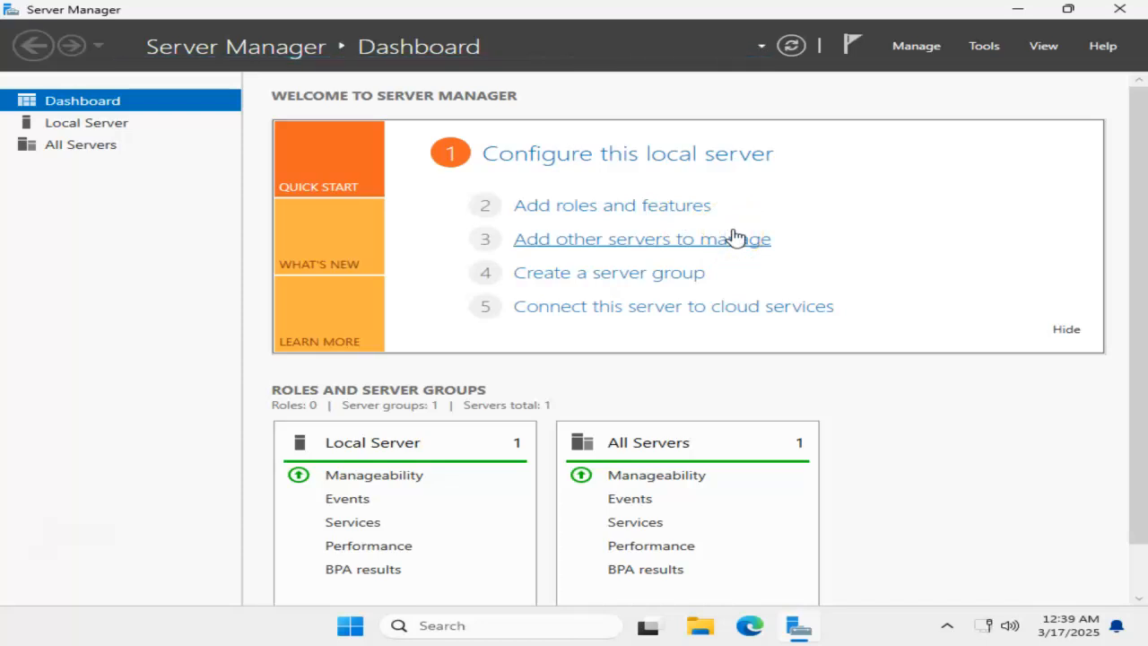
{"action": "left_click", "coordinate": [732, 234]}
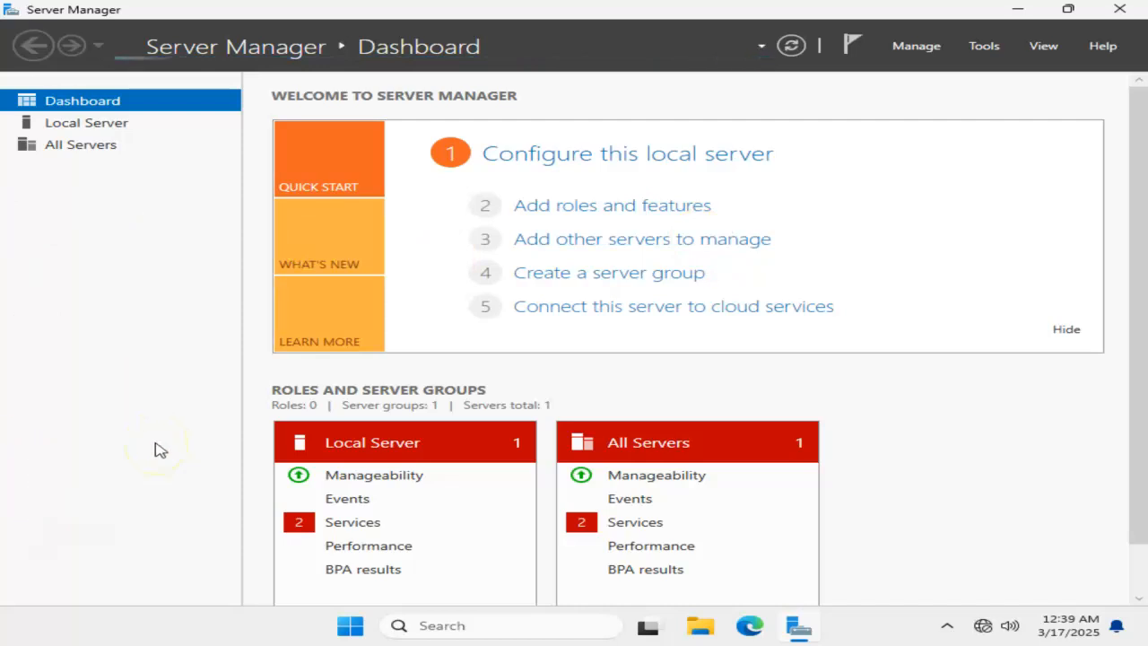
Step: Replace the previous Run entry with cmd and launch the Command Prompt
{"action": "left_click", "coordinate": [67, 486]}
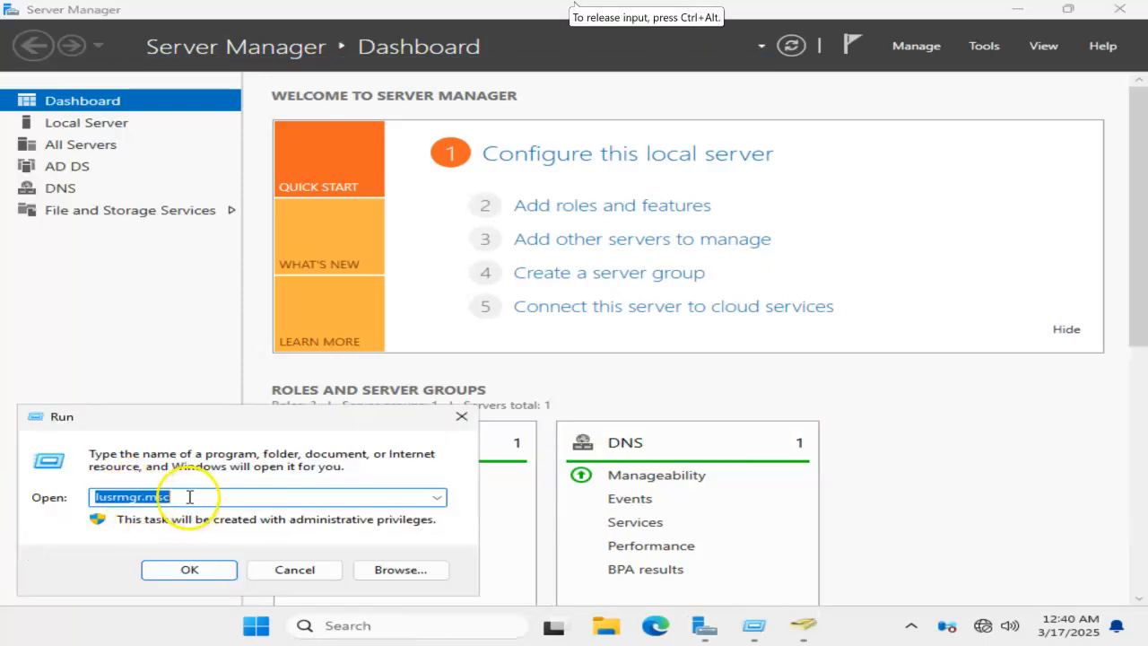
{"action": "left_click", "coordinate": [189, 497]}
{"action": "key", "text": "BackSpace"}
{"action": "key", "text": "BackSpace"}
{"action": "key", "text": "BackSpace"}
{"action": "key", "text": "BackSpace"}
{"action": "key", "text": "BackSpace"}
{"action": "key", "text": "BackSpace"}
{"action": "key", "text": "BackSpace"}
{"action": "key", "text": "BackSpace"}
{"action": "key", "text": "BackSpace"}
{"action": "key", "text": "BackSpace"}
{"action": "key", "text": "BackSpace"}
{"action": "type", "text": "cmd"}
{"action": "key", "text": "Return"}
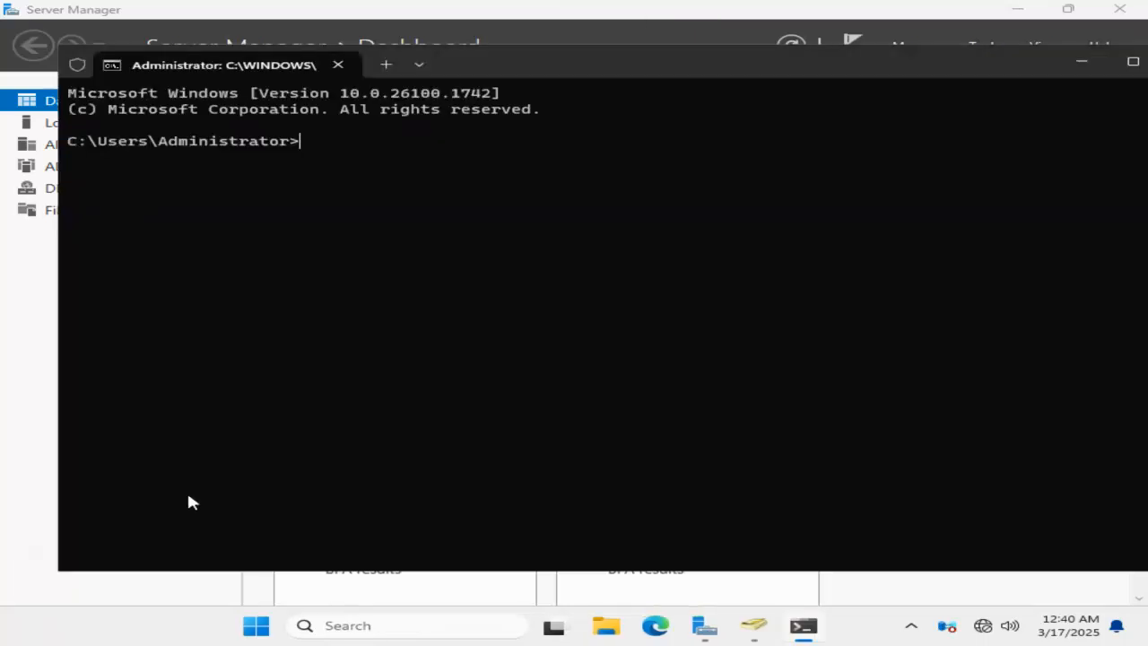
Step: Run net accounts in the Command Prompt to check the server's computer role
{"action": "left_click", "coordinate": [215, 468]}
{"action": "type", "text": "net accounts"}
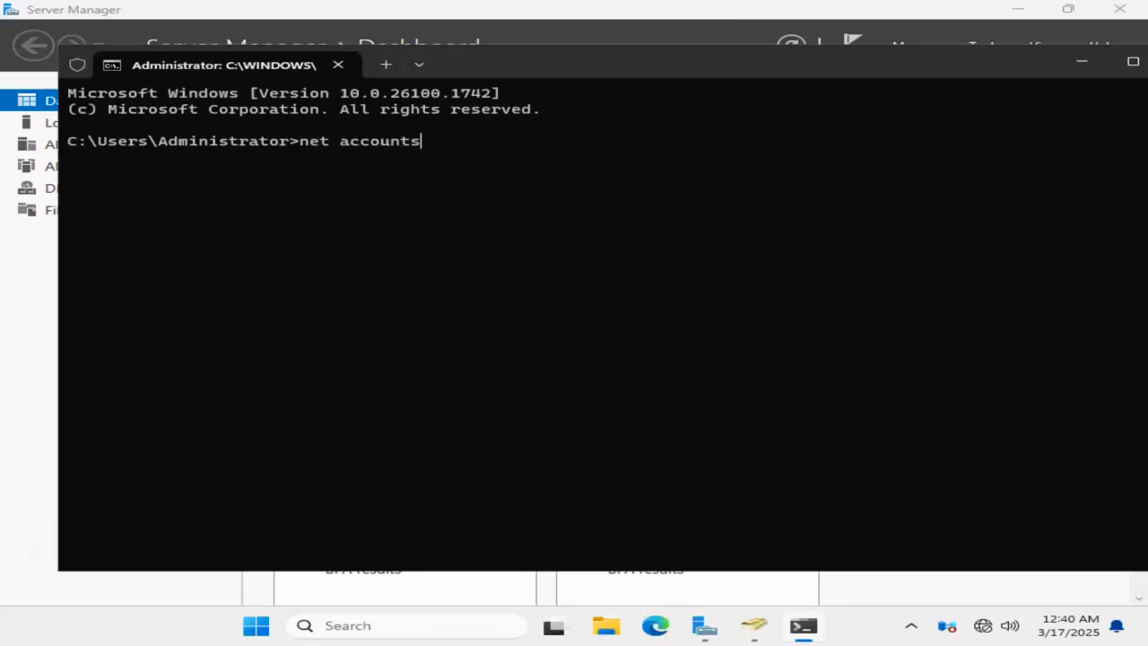
{"action": "key", "text": "Return"}
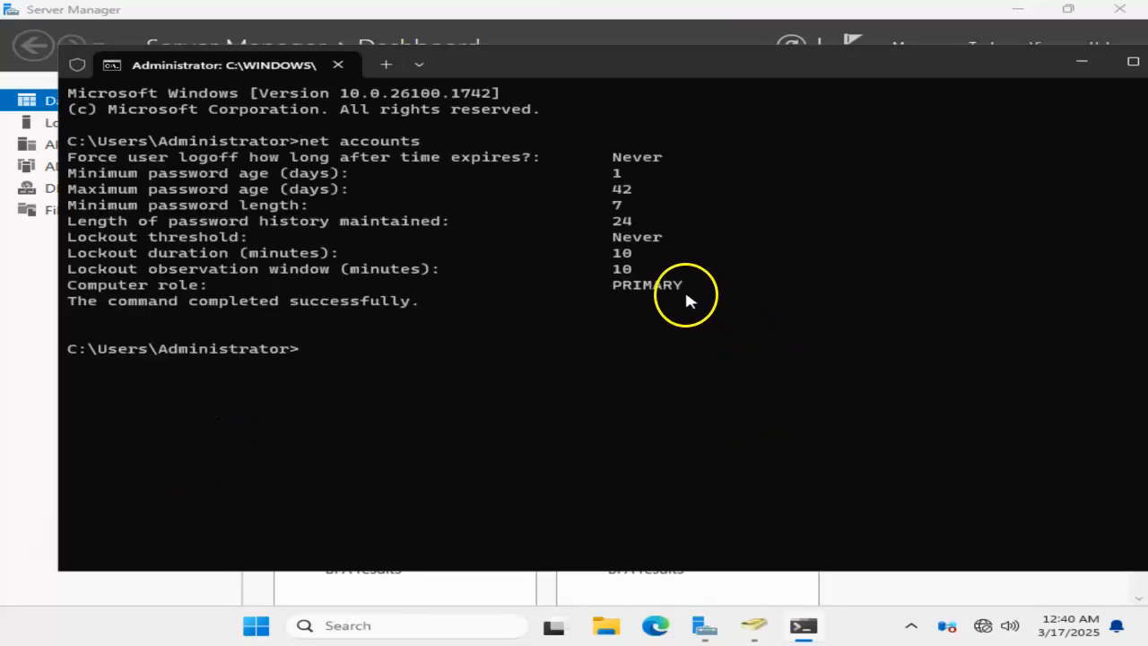
Step: Switch to Active Directory Users and Computers, inspect SERVERDC2 among the Domain Controllers of vserv.com, and close the console
{"action": "mouse_move", "coordinate": [803, 632]}
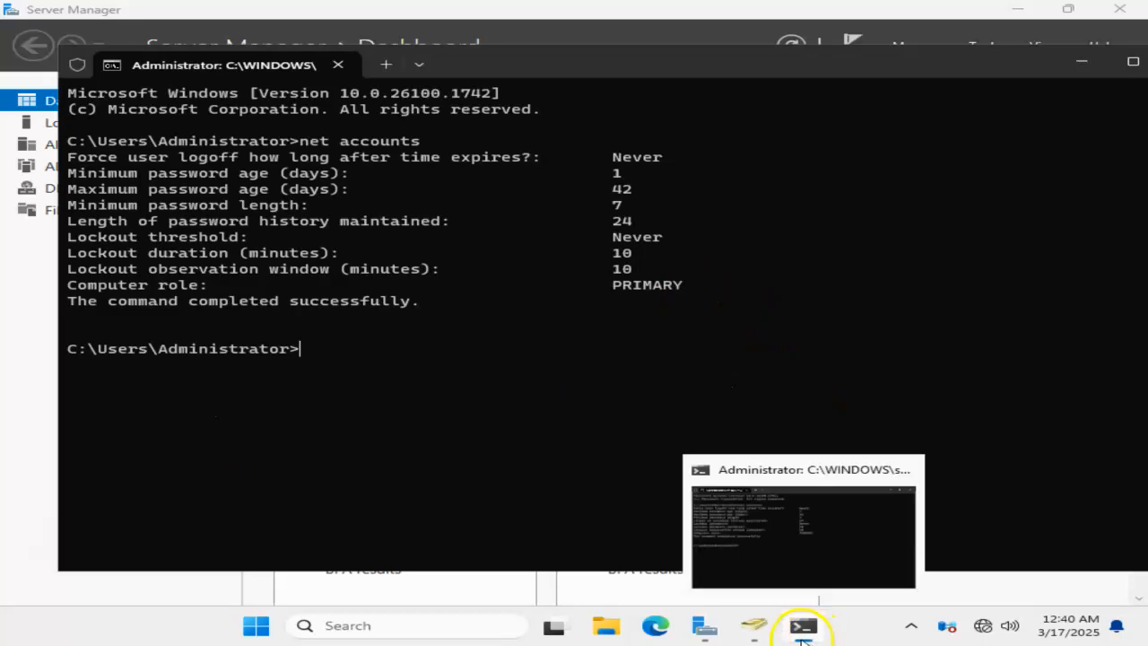
{"action": "left_click", "coordinate": [754, 625]}
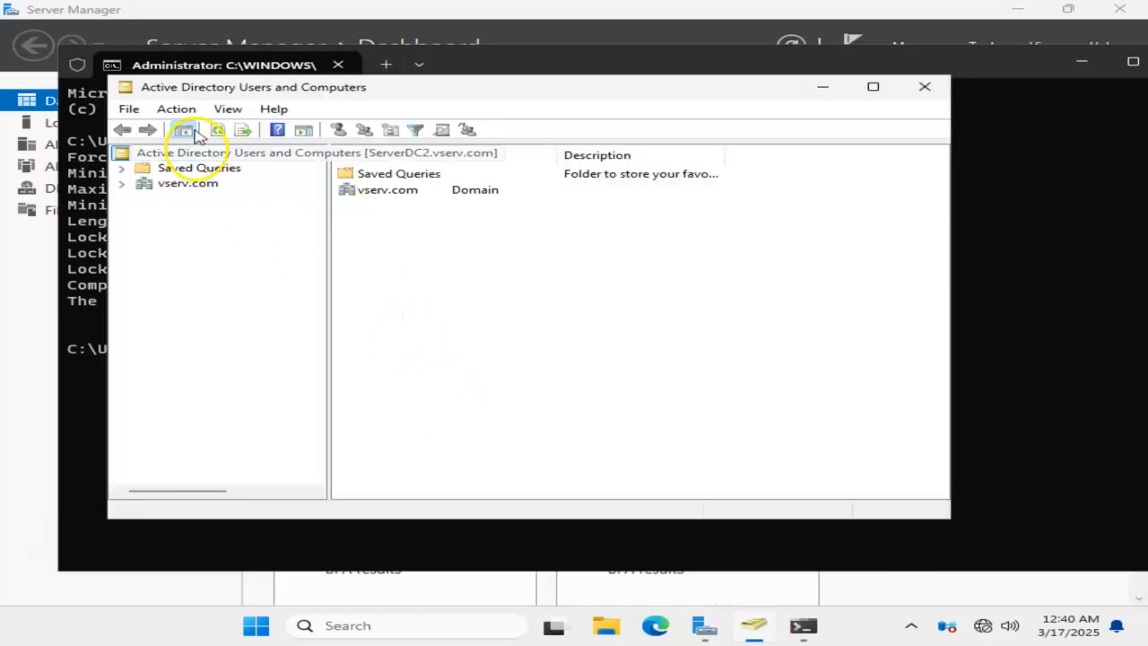
{"action": "left_click", "coordinate": [123, 184]}
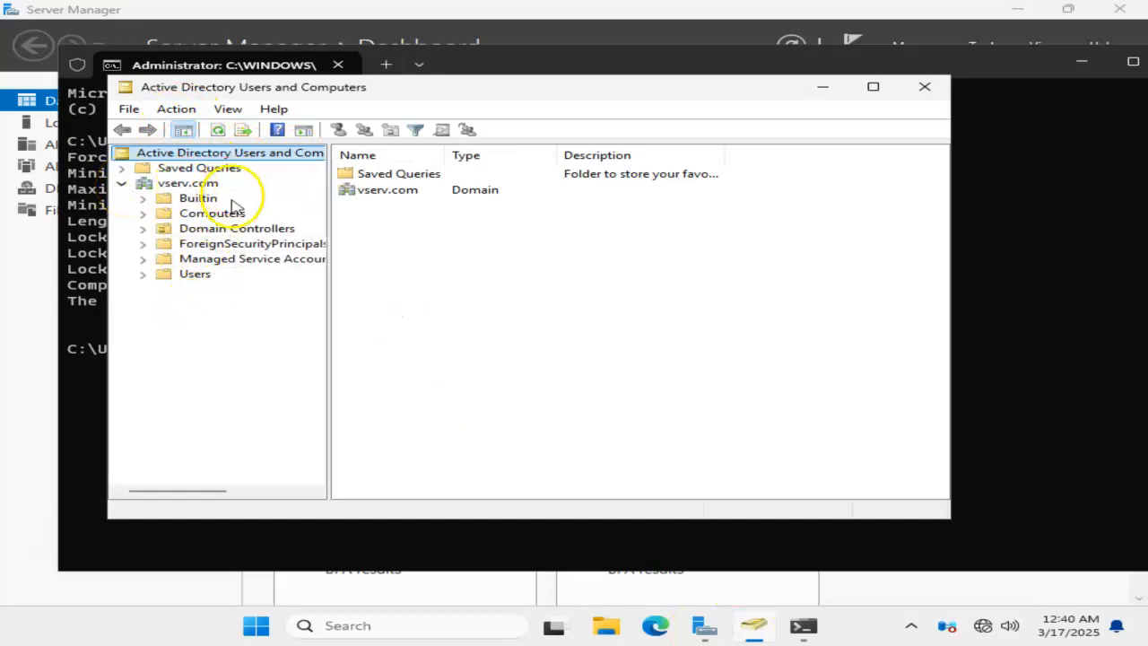
{"action": "left_click", "coordinate": [262, 231]}
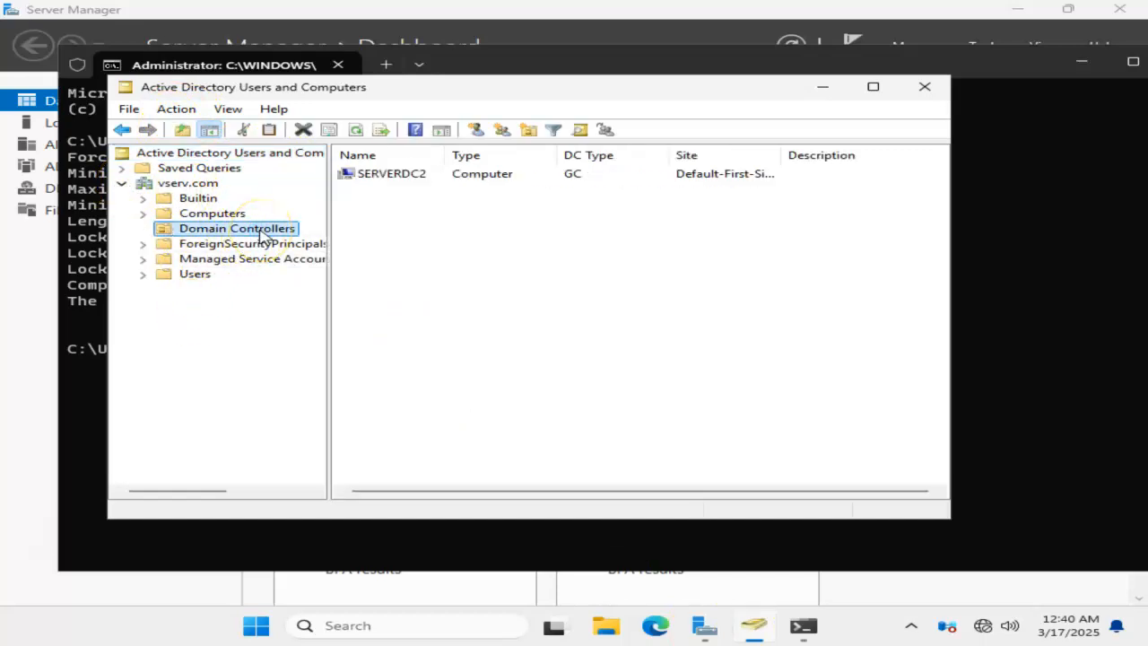
{"action": "left_click", "coordinate": [416, 176]}
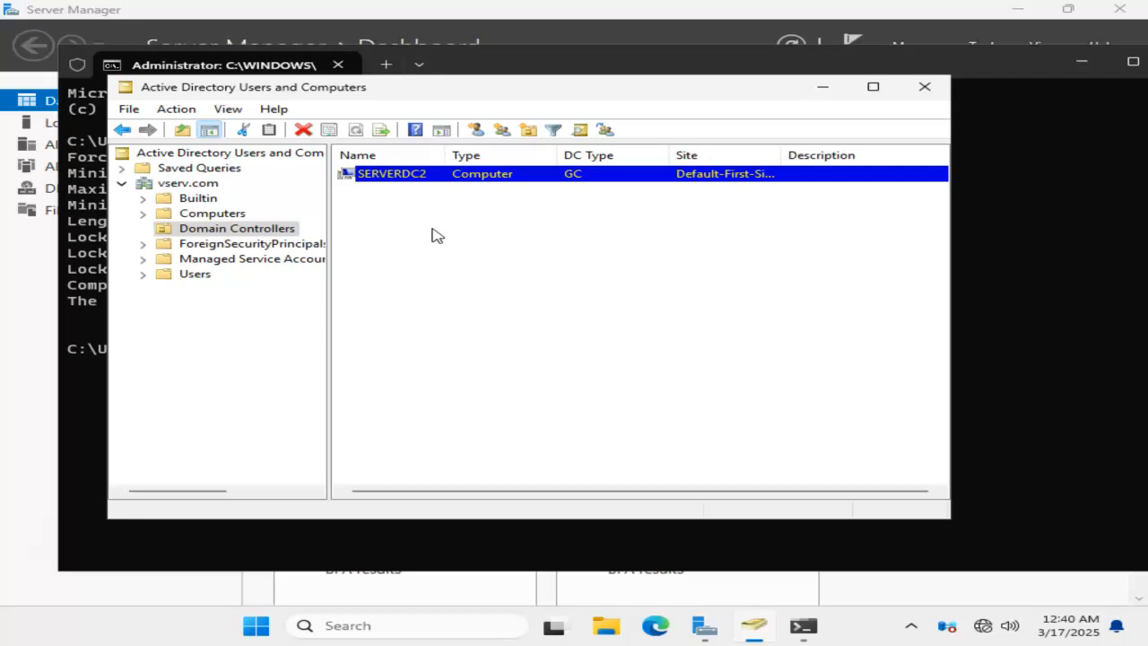
{"action": "left_click", "coordinate": [925, 86]}
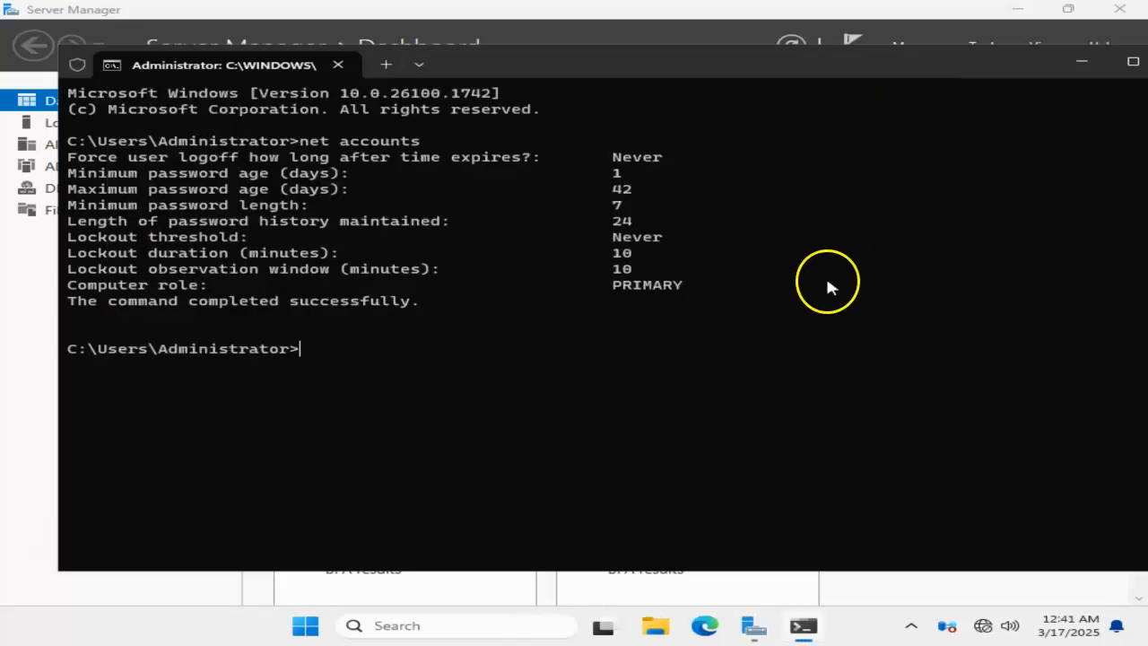
Step: Run lusrmgr.msc to check whether Local Users and Groups is available on the server, and close it
{"action": "key", "text": "super+r"}
{"action": "type", "text": "l"}
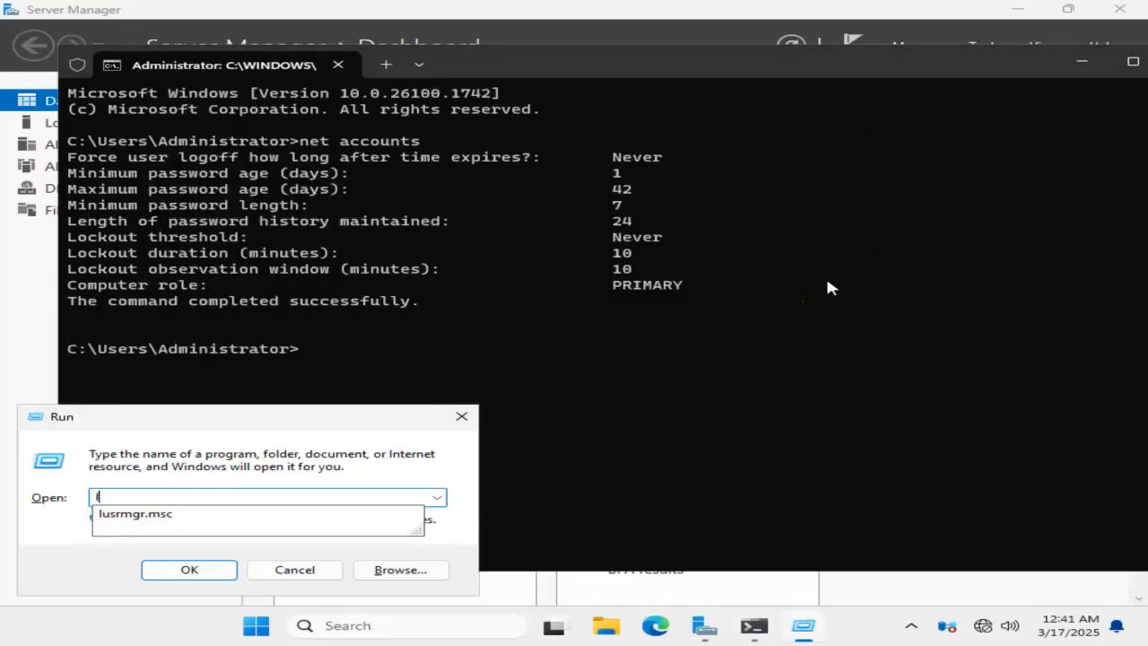
{"action": "key", "text": "Down"}
{"action": "key", "text": "Return"}
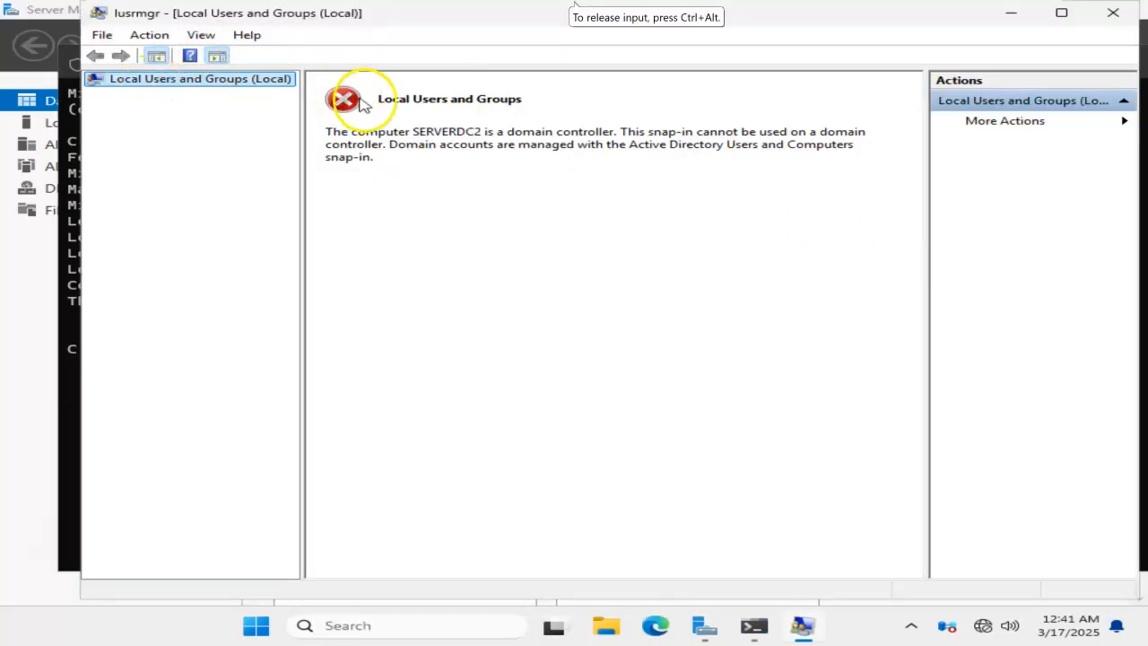
{"action": "left_click", "coordinate": [1120, 16]}
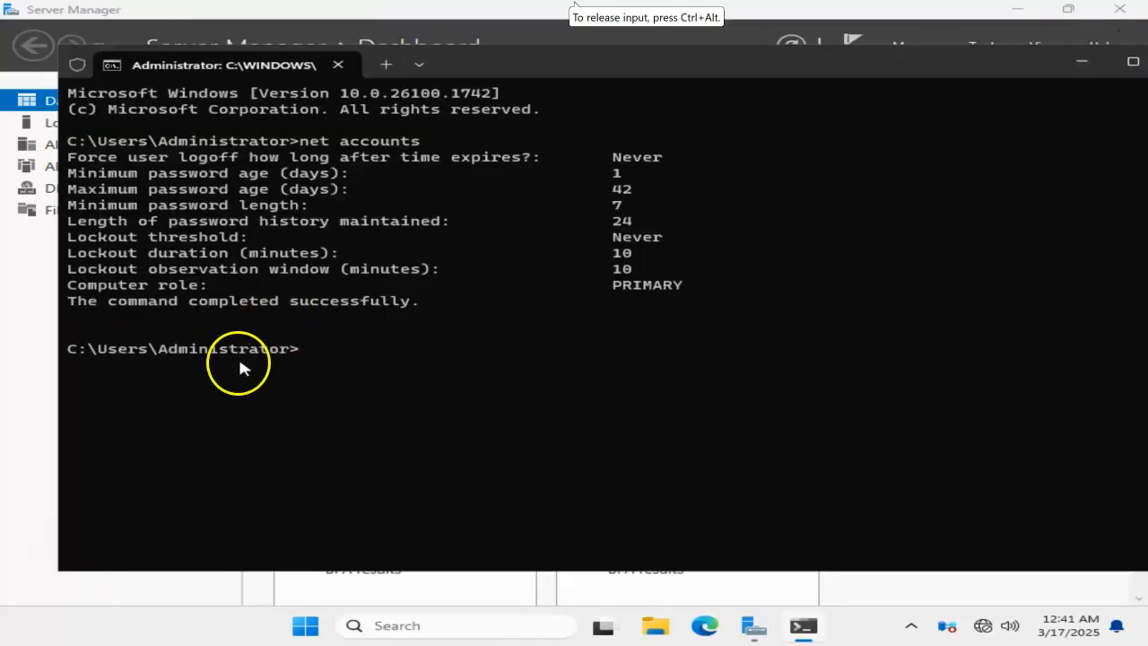